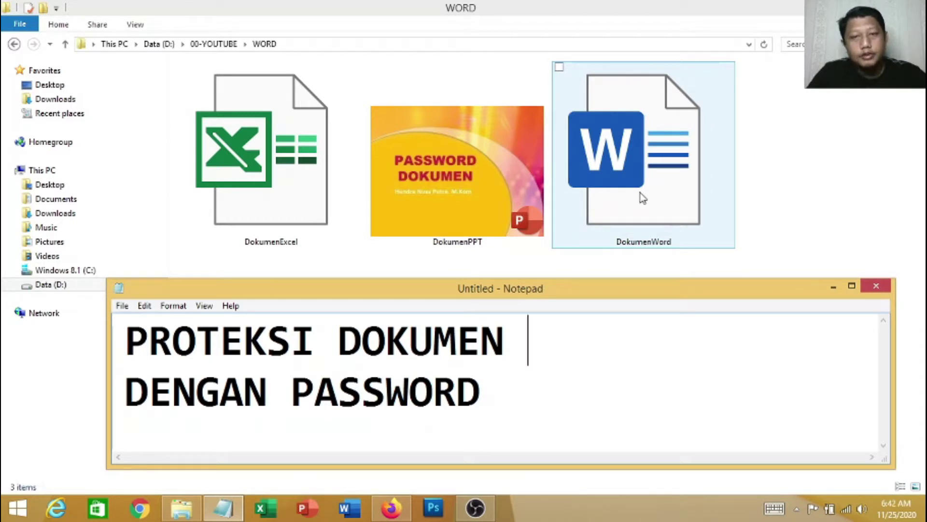
Open DokumenWord in Word, scroll through BAB I PENDAHULUAN, then go to the File menu
{"action": "double_click", "coordinate": [672, 185]}
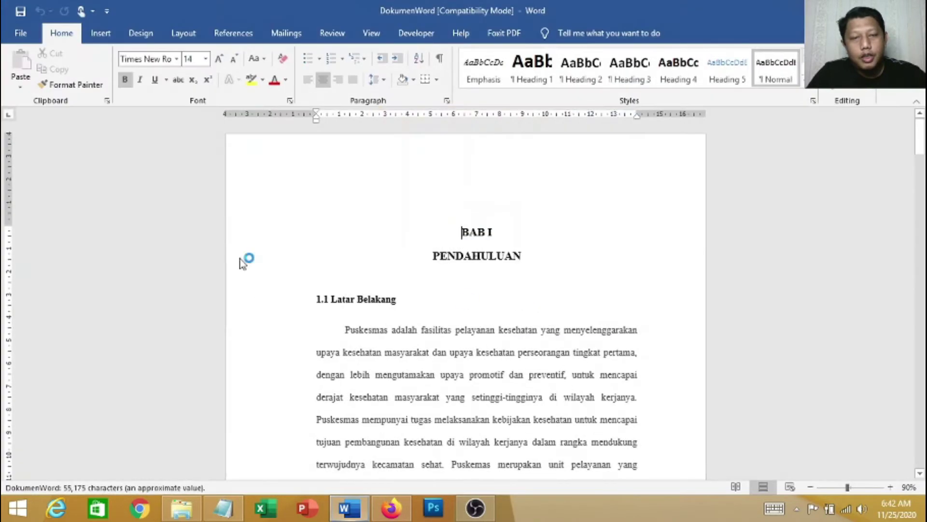
{"action": "left_click", "coordinate": [440, 279]}
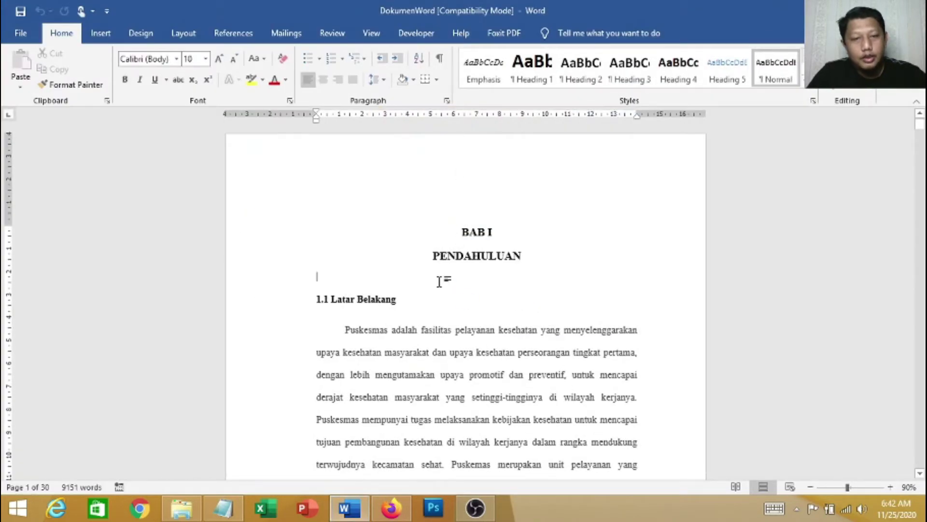
{"action": "scroll", "coordinate": [406, 271], "scroll_direction": "down", "scroll_amount": 3}
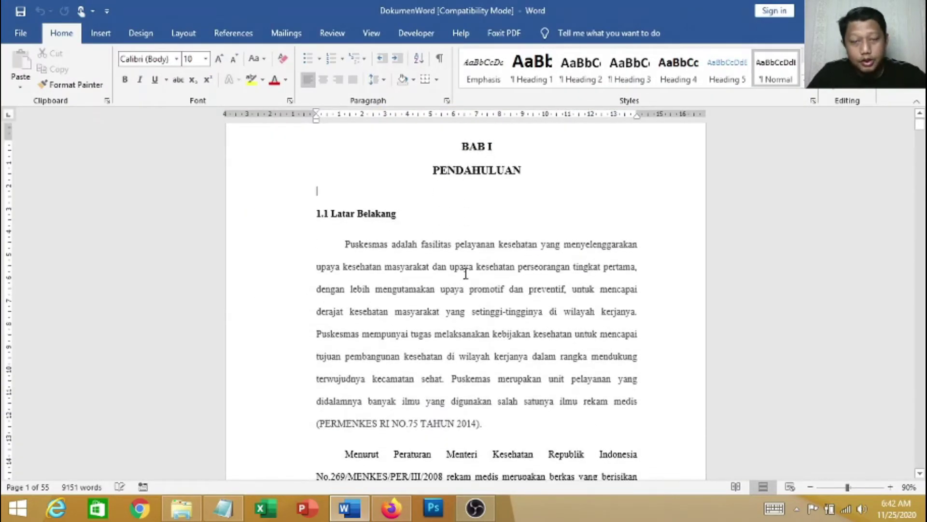
{"action": "scroll", "coordinate": [487, 299], "scroll_direction": "down", "scroll_amount": 2}
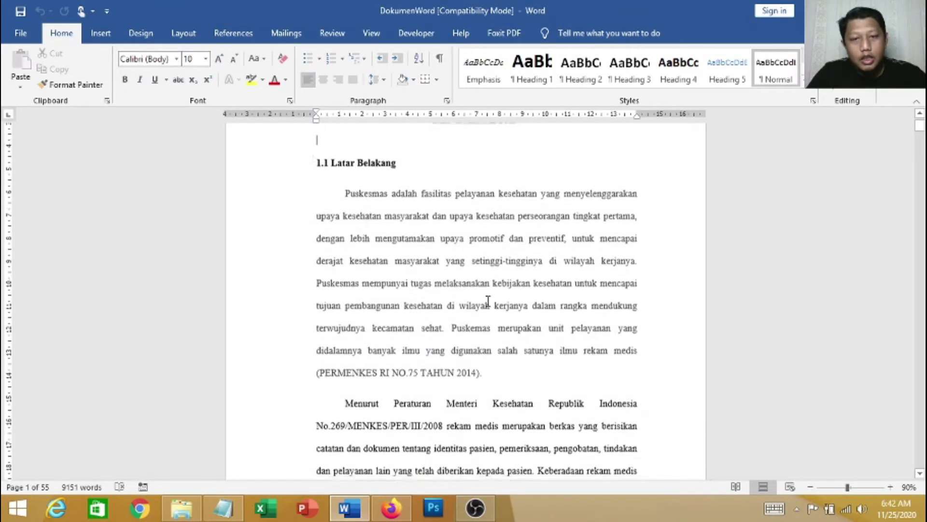
{"action": "scroll", "coordinate": [461, 265], "scroll_direction": "up", "scroll_amount": 3}
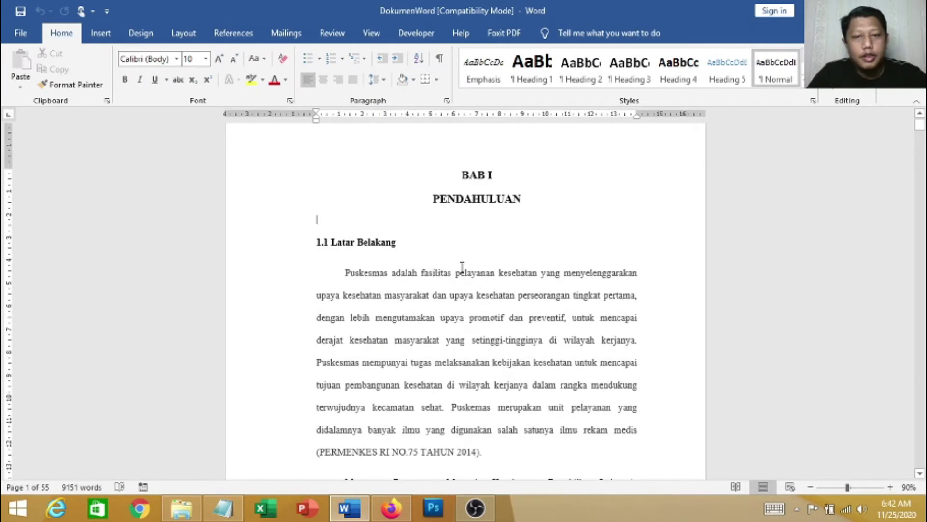
{"action": "scroll", "coordinate": [525, 222], "scroll_direction": "down", "scroll_amount": 2}
{"action": "scroll", "coordinate": [602, 254], "scroll_direction": "down", "scroll_amount": 6}
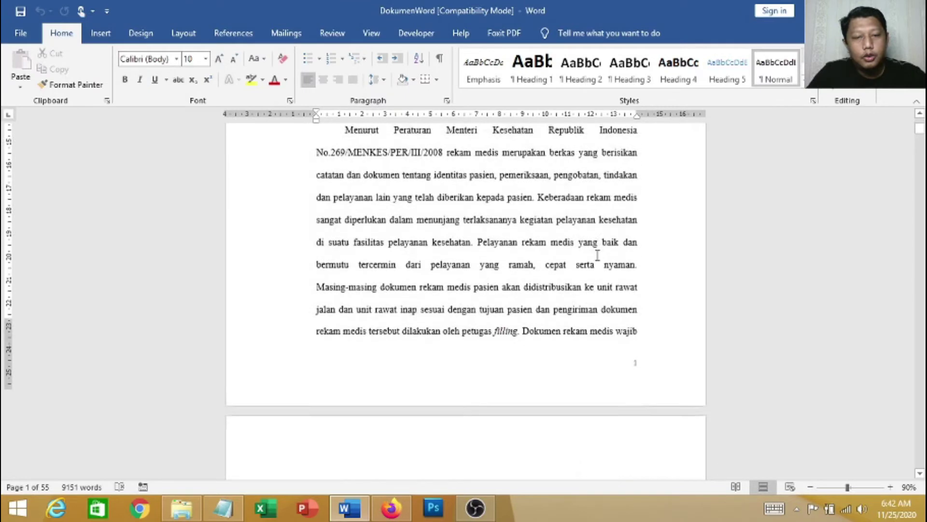
{"action": "scroll", "coordinate": [594, 262], "scroll_direction": "up", "scroll_amount": 9}
{"action": "scroll", "coordinate": [541, 248], "scroll_direction": "down", "scroll_amount": 4}
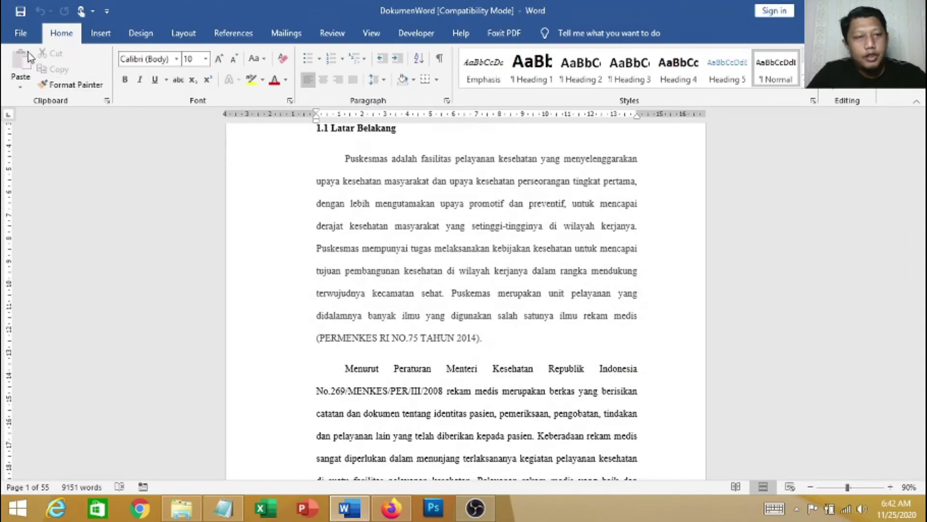
{"action": "left_click", "coordinate": [20, 33]}
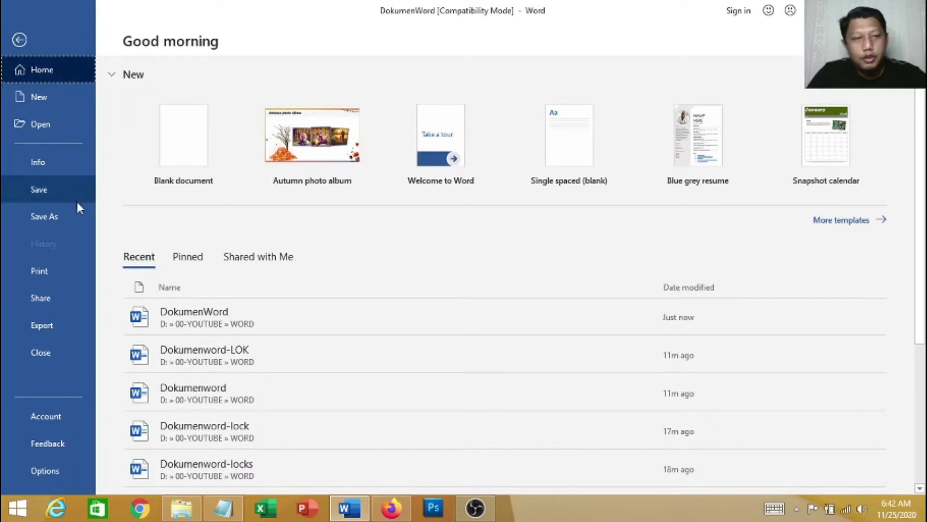
Start Save As into the WORD folder and bring up General Options for password settings
{"action": "left_click", "coordinate": [59, 214]}
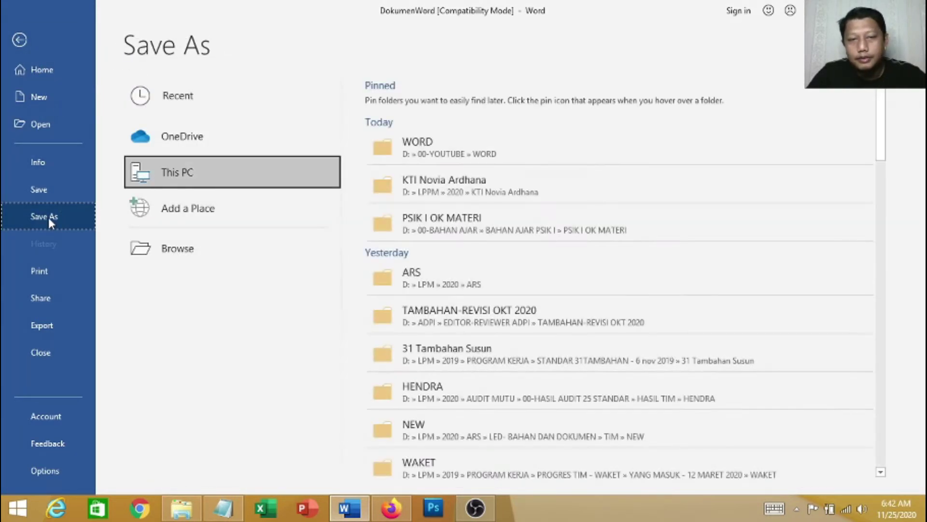
{"action": "left_click", "coordinate": [442, 155]}
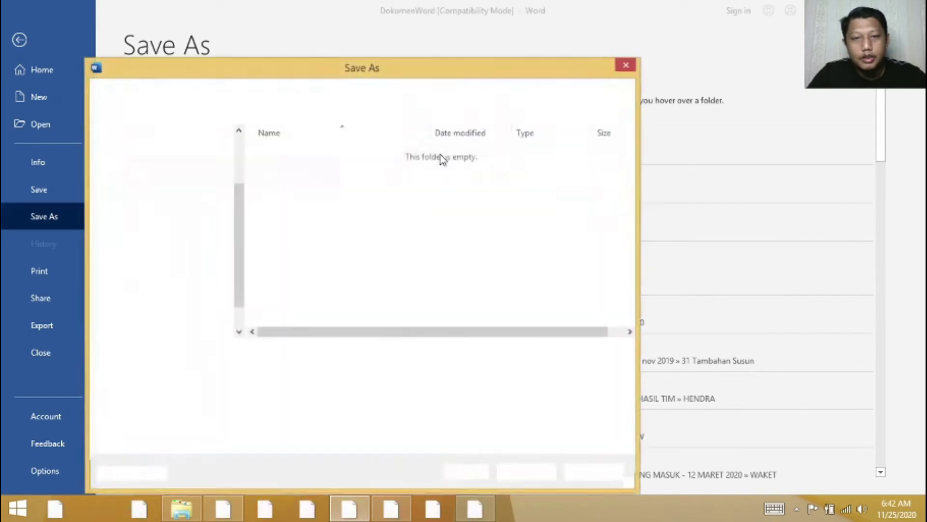
{"action": "left_click_drag", "start_coordinate": [367, 72], "coordinate": [428, 45]}
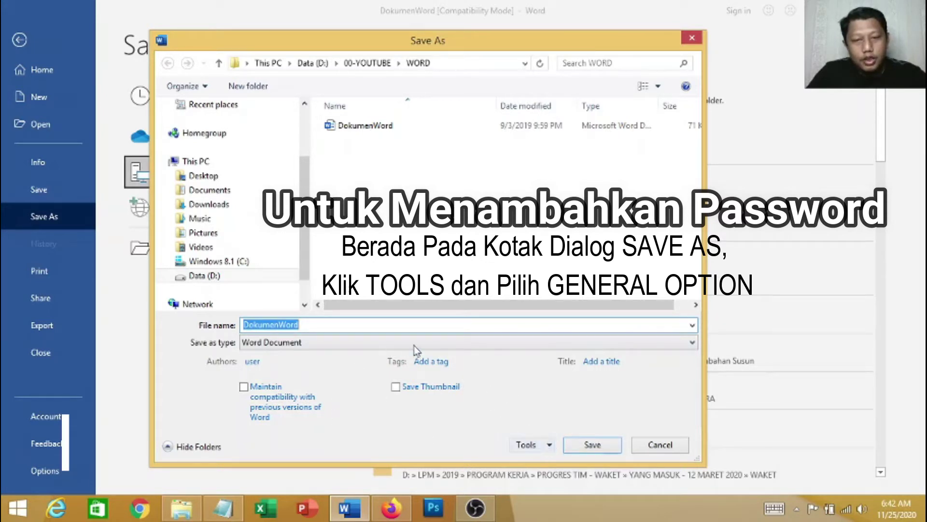
{"action": "left_click", "coordinate": [549, 444]}
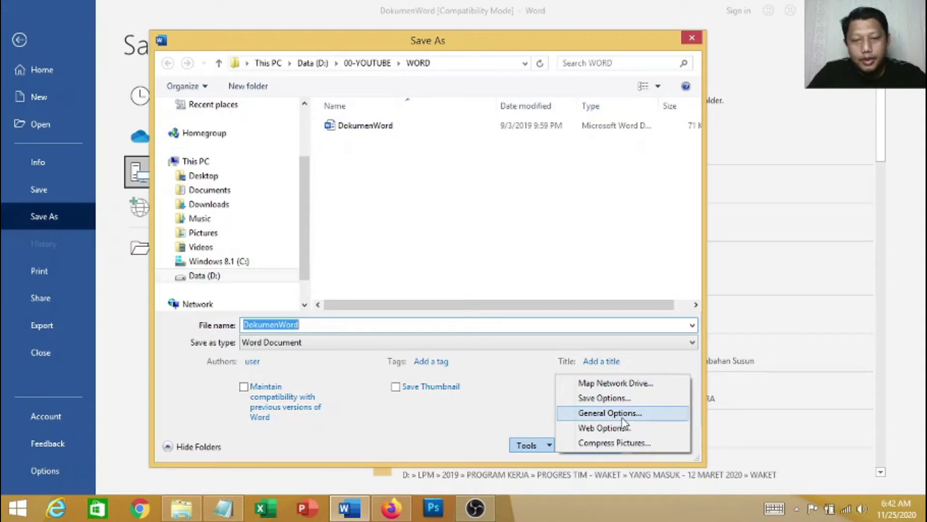
{"action": "left_click", "coordinate": [624, 413]}
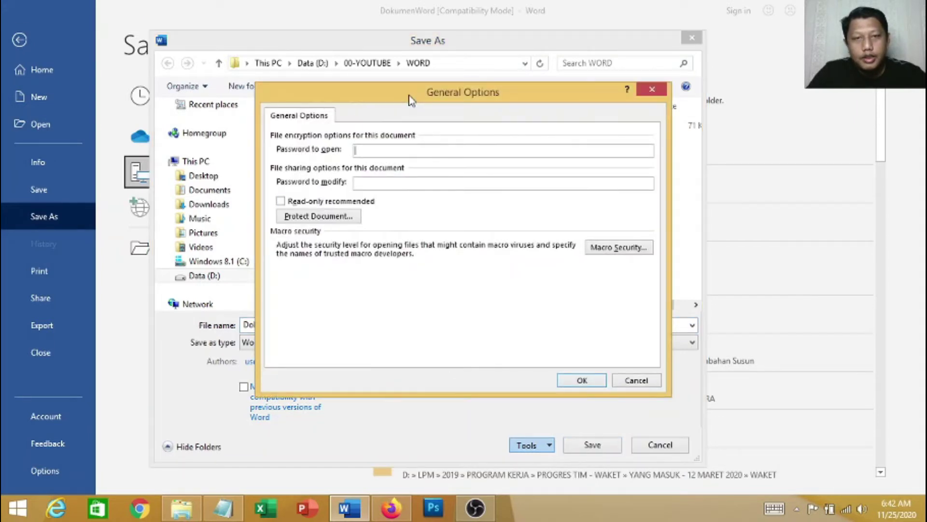
Enter both a password to open and a password to modify in General Options, then accept
{"action": "left_click_drag", "start_coordinate": [408, 96], "coordinate": [407, 116]}
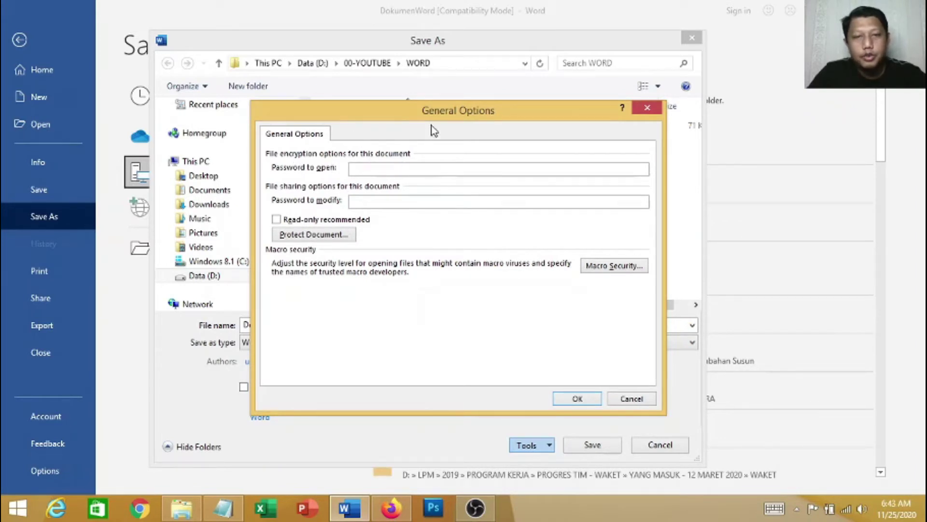
{"action": "left_click_drag", "start_coordinate": [428, 112], "coordinate": [476, 111]}
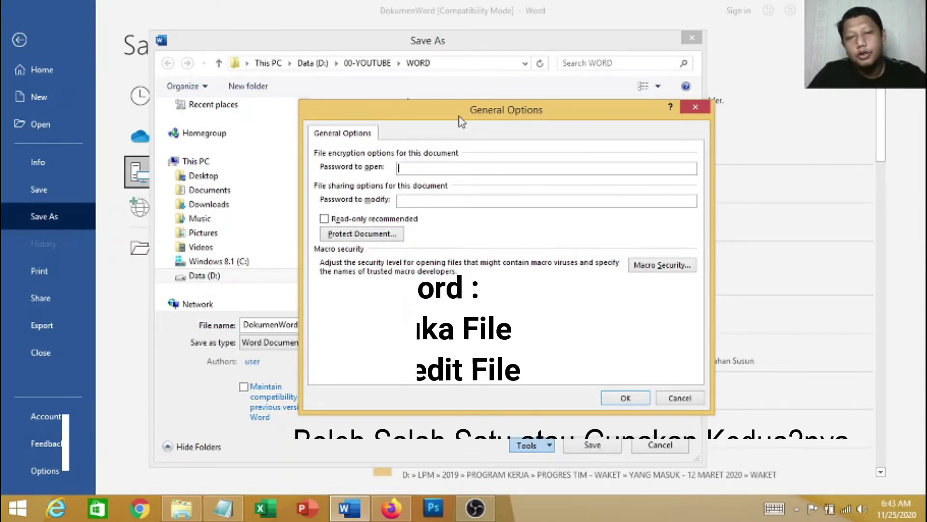
{"action": "left_click_drag", "start_coordinate": [459, 118], "coordinate": [492, 116]}
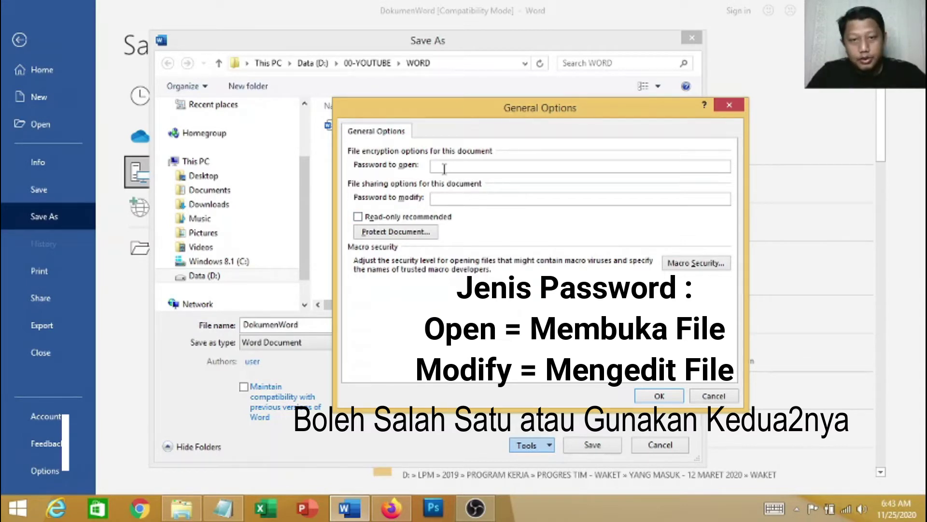
{"action": "left_click_drag", "start_coordinate": [502, 115], "coordinate": [443, 114]}
{"action": "type", "text": "1"}
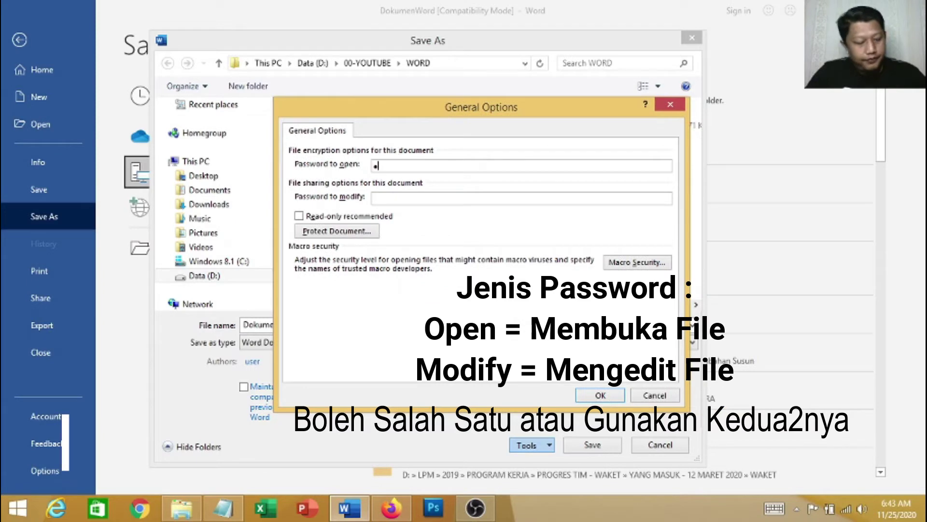
{"action": "type", "text": "234"}
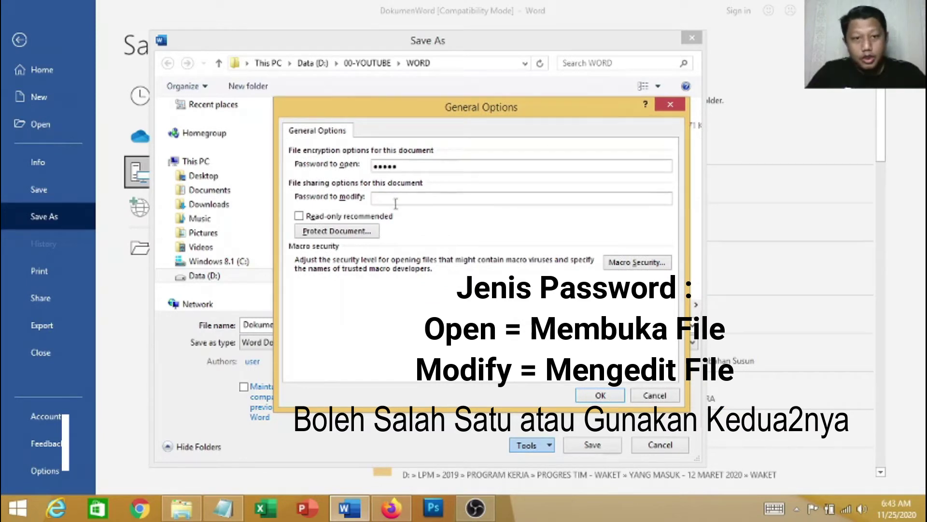
{"action": "left_click", "coordinate": [395, 197]}
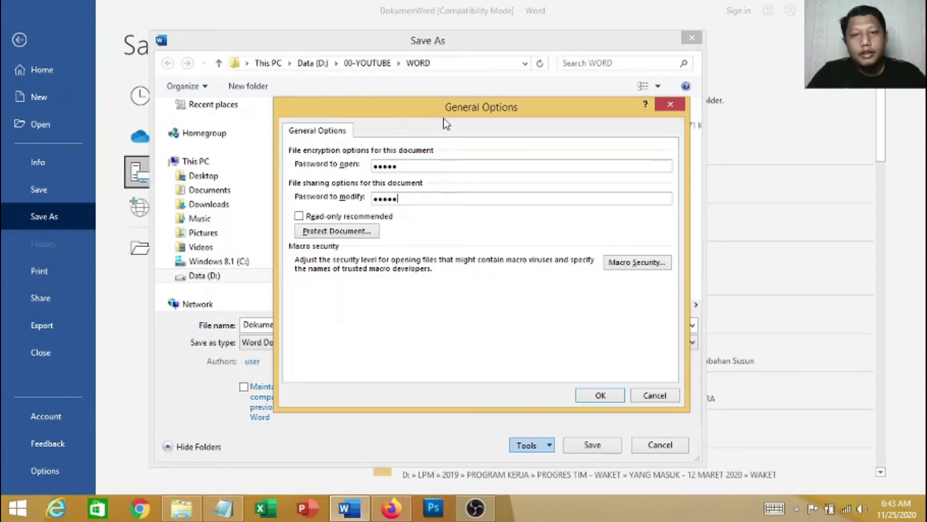
{"action": "left_click_drag", "start_coordinate": [445, 109], "coordinate": [427, 109]}
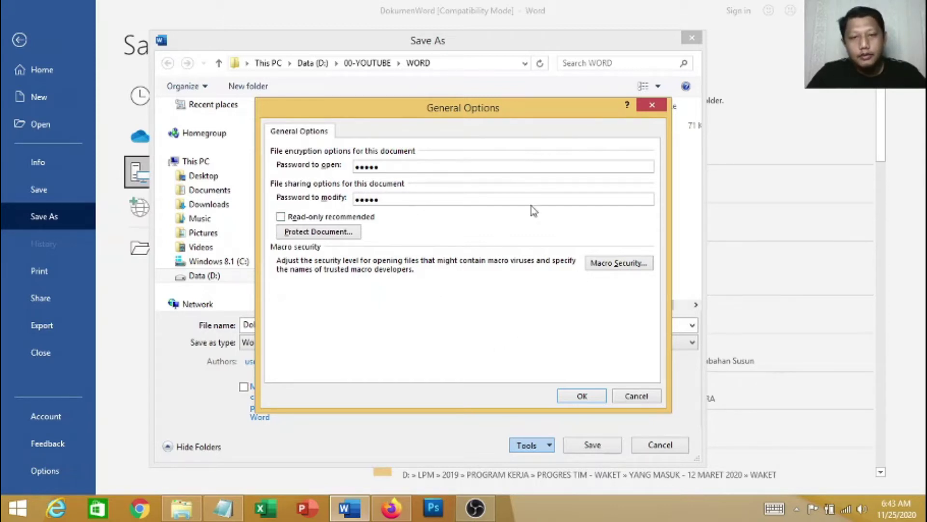
{"action": "left_click", "coordinate": [591, 399]}
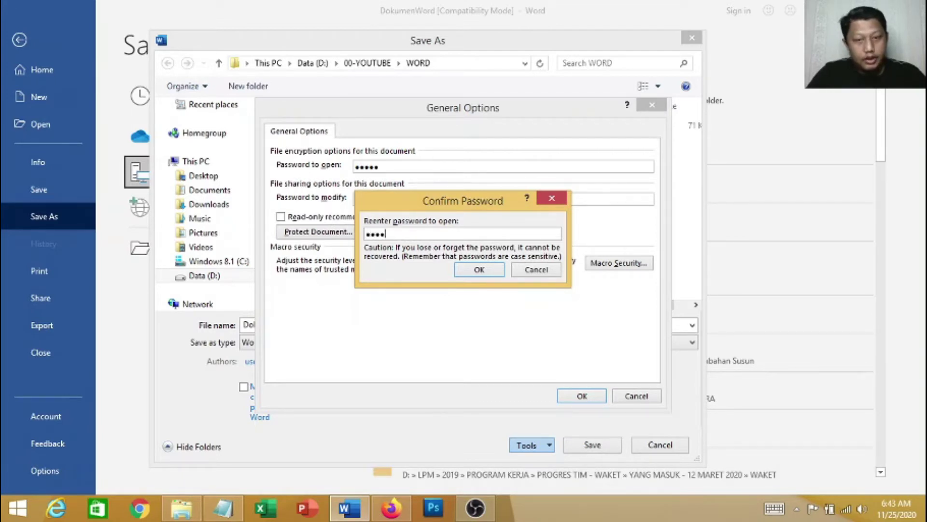
Re-enter and confirm both the open password and the modify password
{"action": "type", "text": "•"}
{"action": "left_click", "coordinate": [479, 269]}
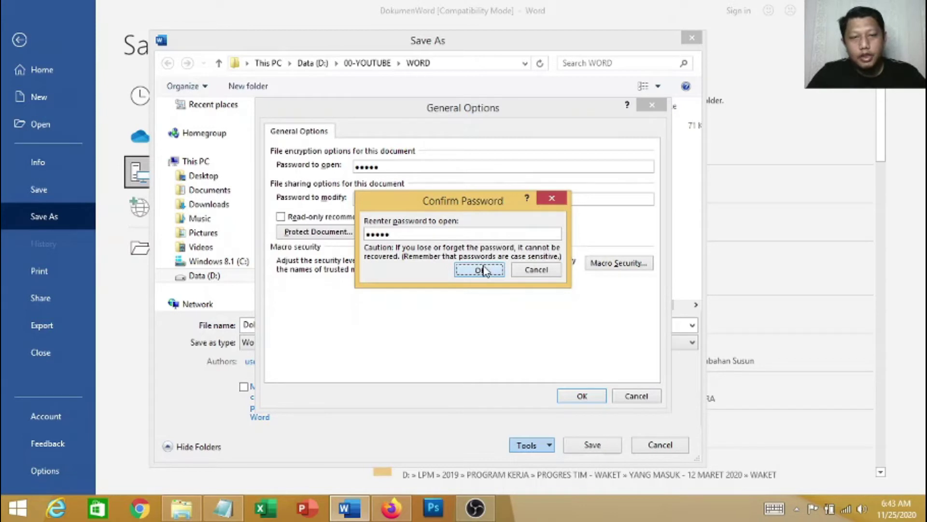
{"action": "left_click_drag", "start_coordinate": [428, 199], "coordinate": [417, 231]}
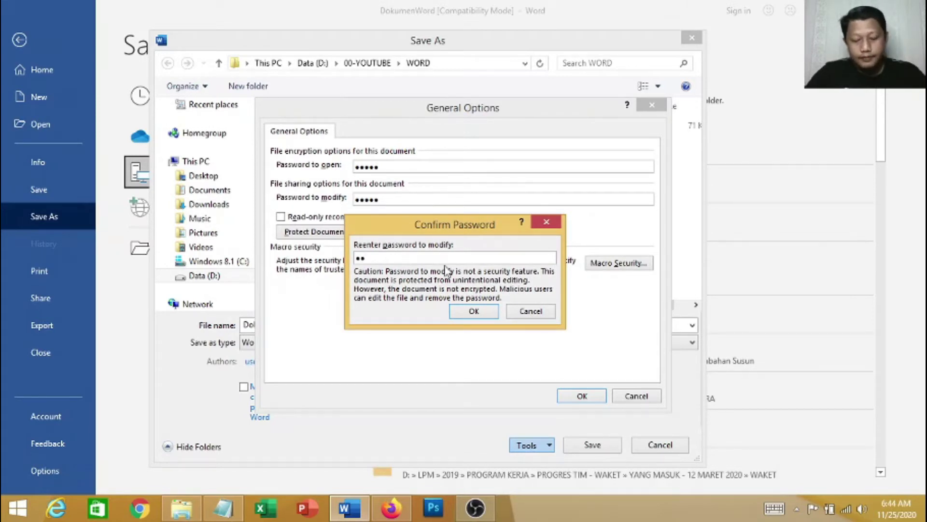
{"action": "key", "text": "BackSpace"}
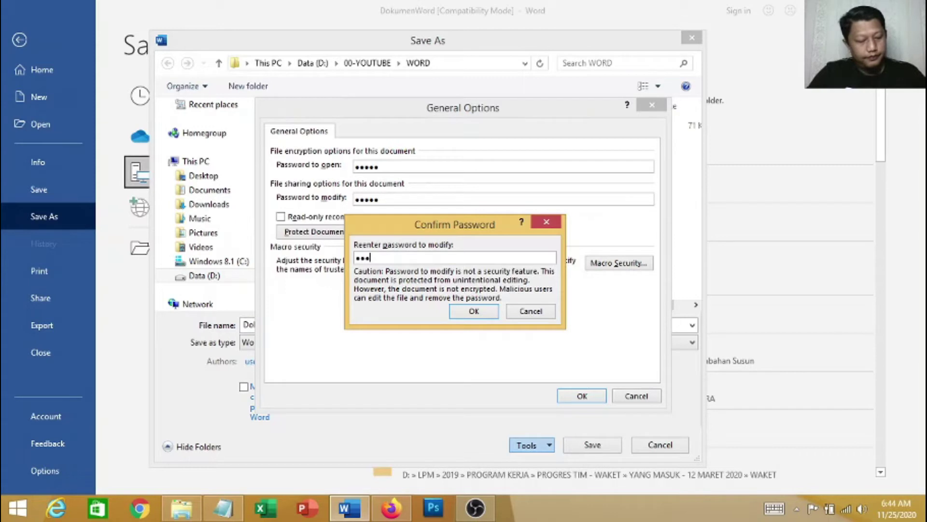
{"action": "left_click", "coordinate": [474, 315]}
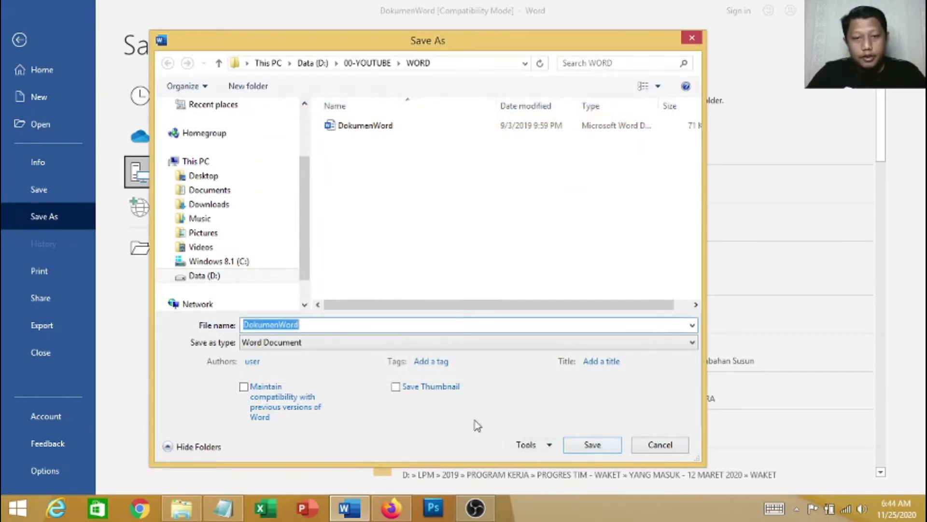
Append '-lock' to the file name and save the copy as DokumenWord-lock
{"action": "left_click", "coordinate": [317, 324]}
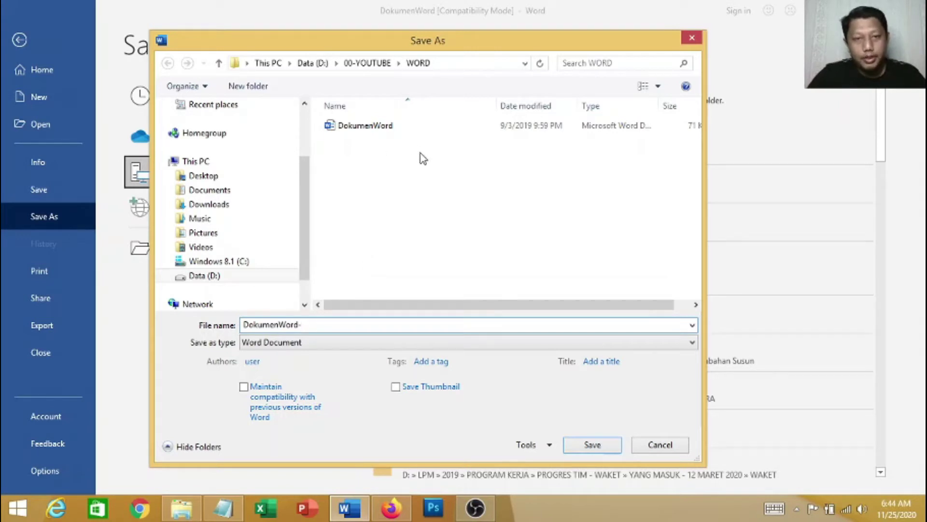
{"action": "type", "text": "-"}
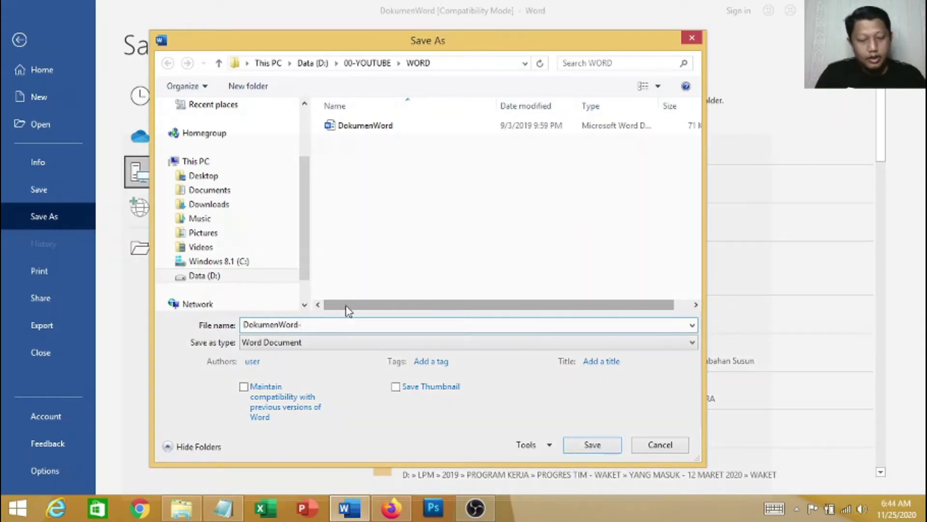
{"action": "type", "text": "lock"}
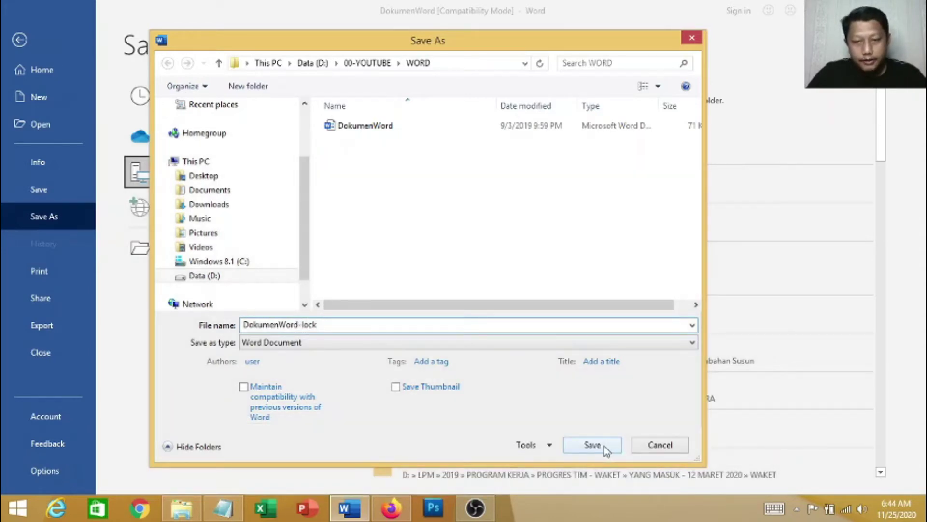
{"action": "left_click", "coordinate": [592, 444]}
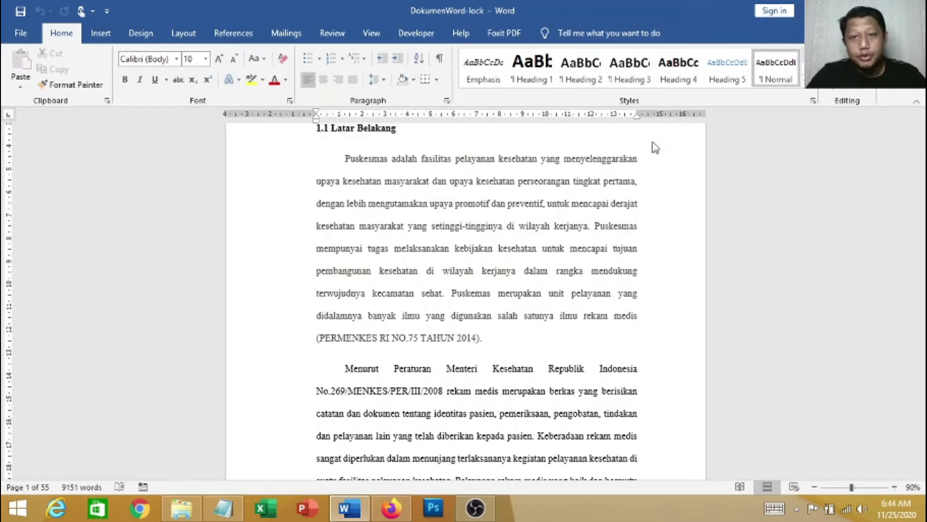
Close Word and select DokumenWord-lock in the WORD folder
{"action": "key", "text": "alt+F4"}
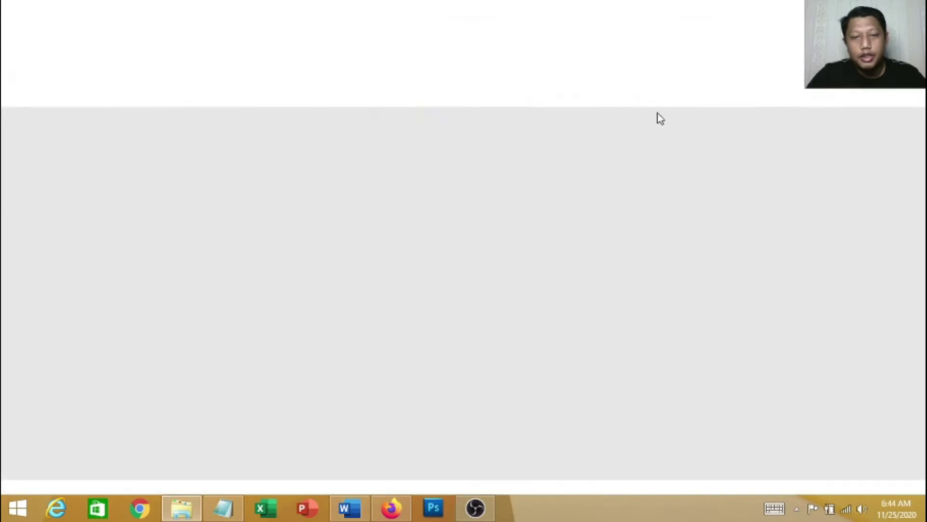
{"action": "left_click", "coordinate": [848, 209]}
{"action": "left_click_drag", "start_coordinate": [862, 343], "coordinate": [656, 179]}
{"action": "left_click", "coordinate": [720, 290]}
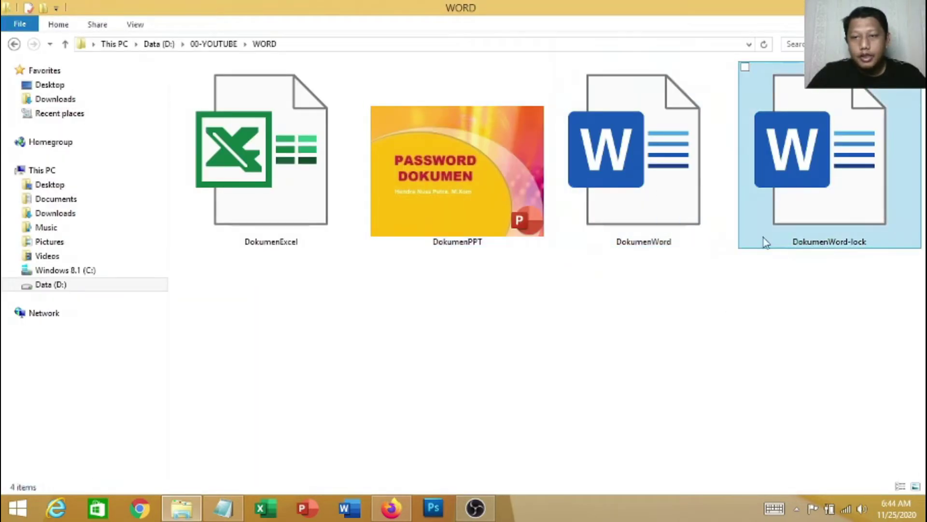
{"action": "left_click", "coordinate": [851, 198]}
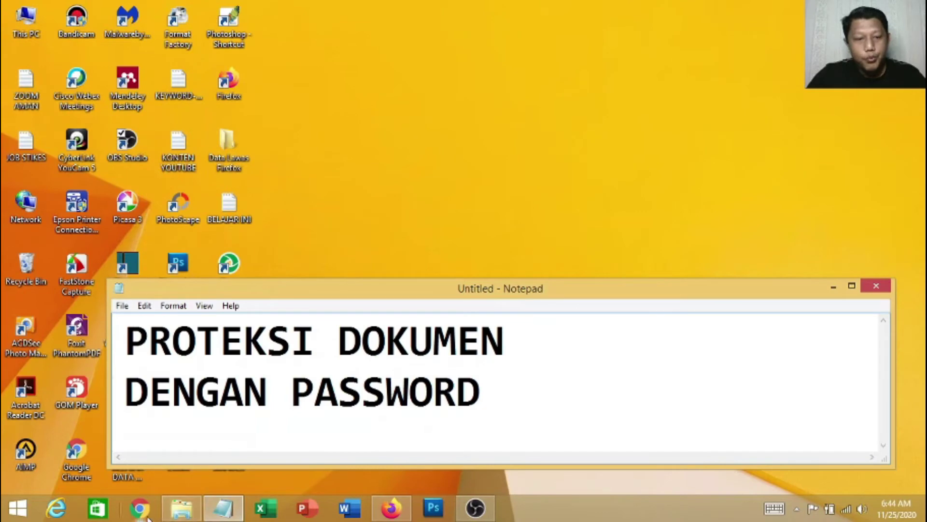
Resize the WORD folder window and compare DokumenWord (70.9 KB) with DokumenWord-lock (80.0 KB)
{"action": "left_click", "coordinate": [182, 507]}
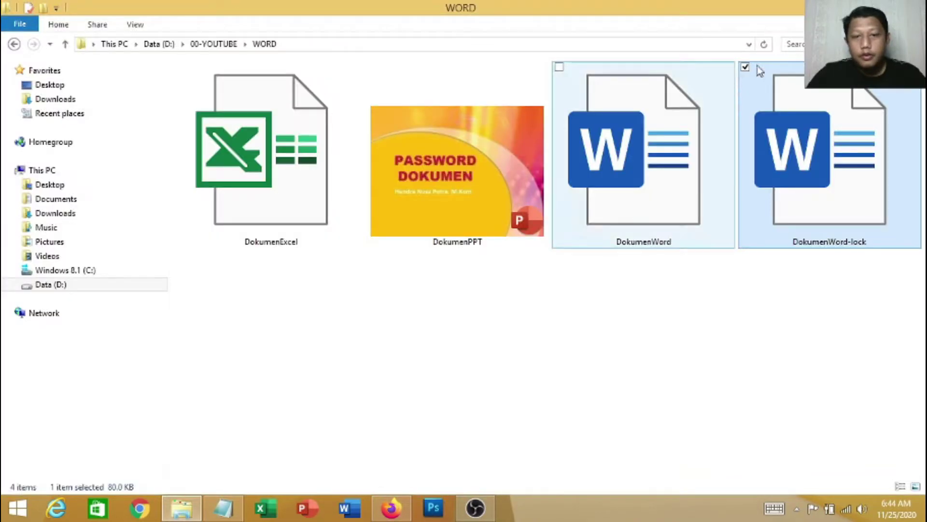
{"action": "left_click", "coordinate": [891, 6]}
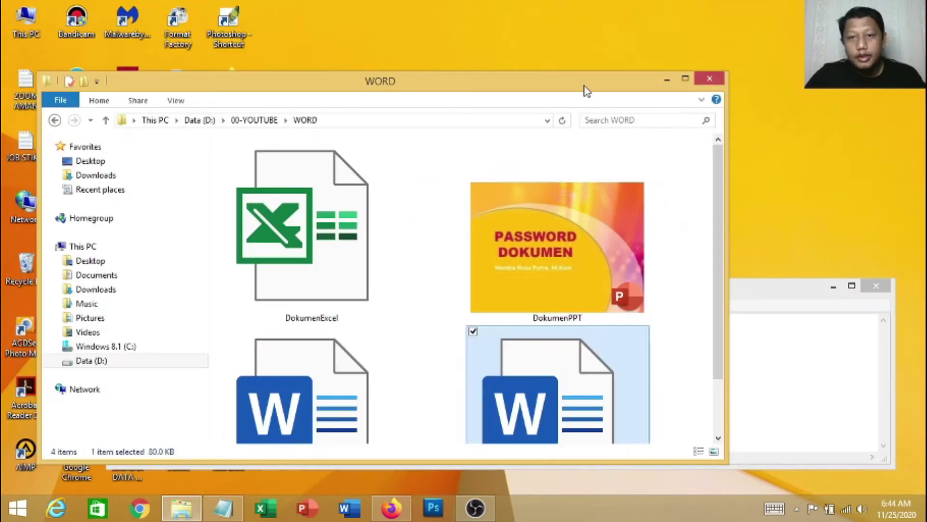
{"action": "left_click_drag", "start_coordinate": [587, 90], "coordinate": [532, 20]}
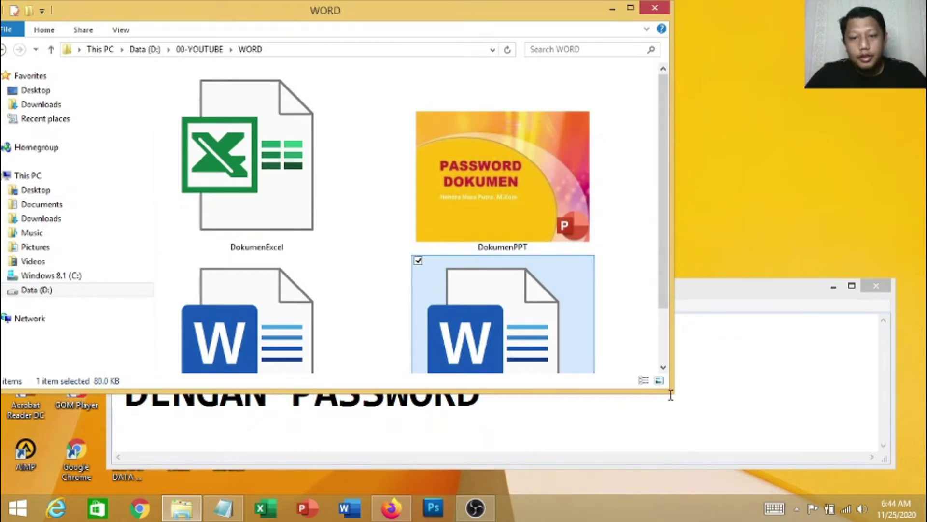
{"action": "left_click_drag", "start_coordinate": [670, 395], "coordinate": [688, 491]}
{"action": "left_click", "coordinate": [270, 374]}
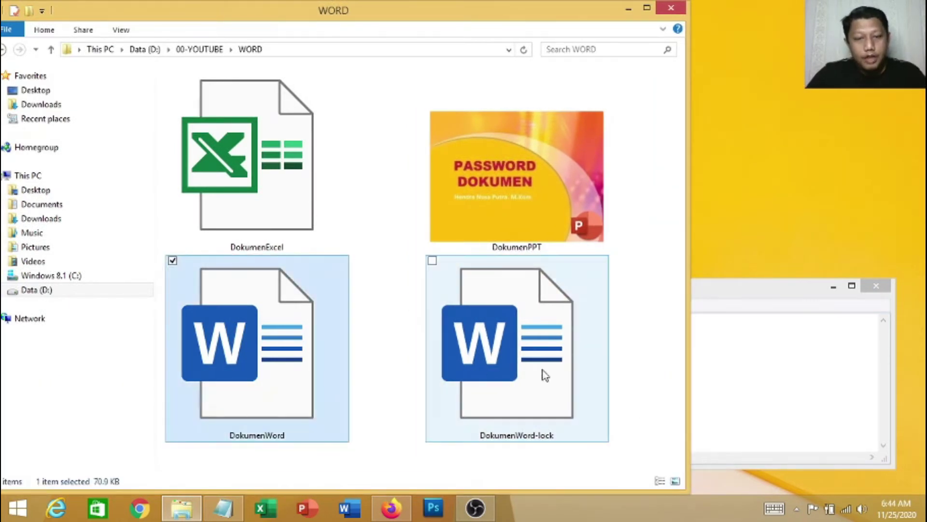
{"action": "left_click", "coordinate": [545, 376]}
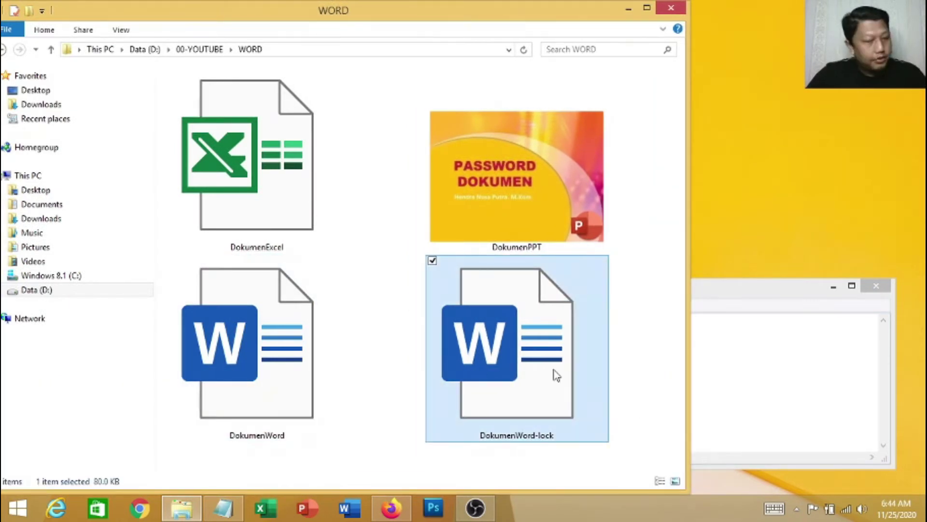
{"action": "left_click", "coordinate": [276, 359]}
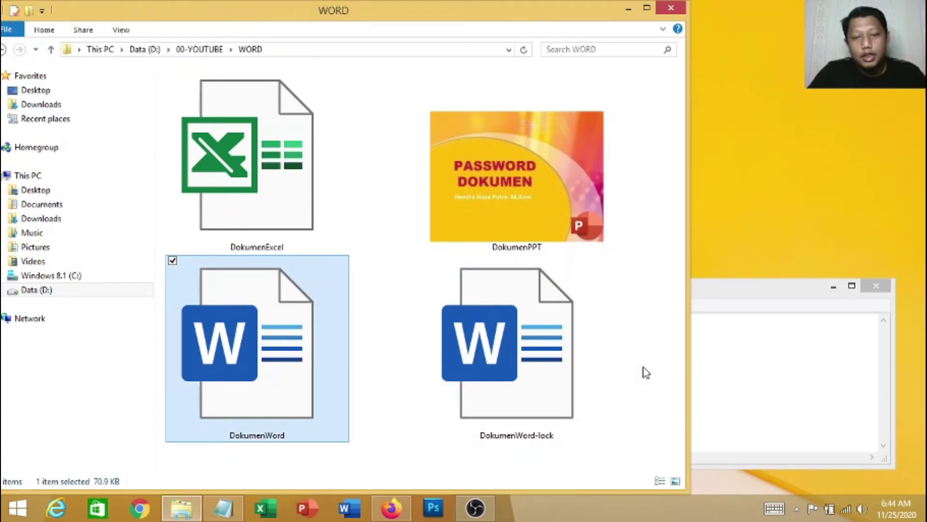
{"action": "left_click", "coordinate": [564, 367]}
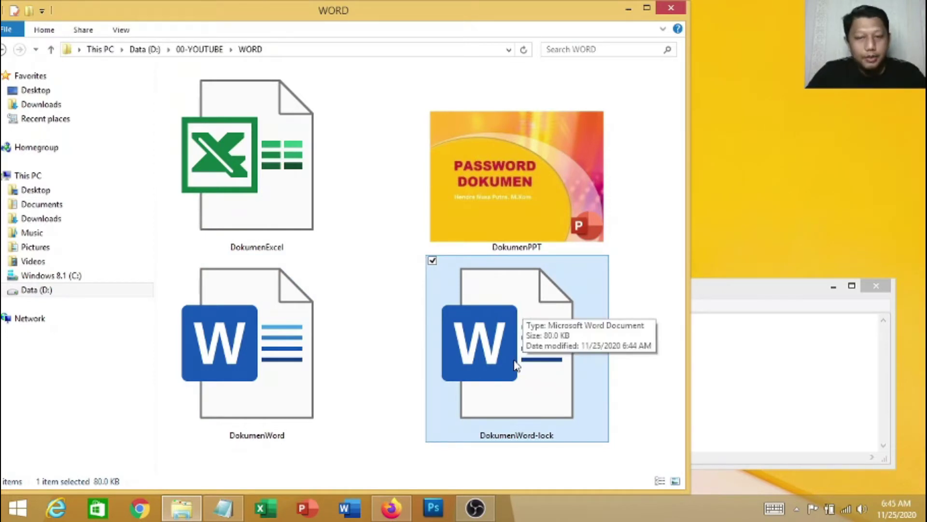
{"action": "left_click", "coordinate": [633, 405]}
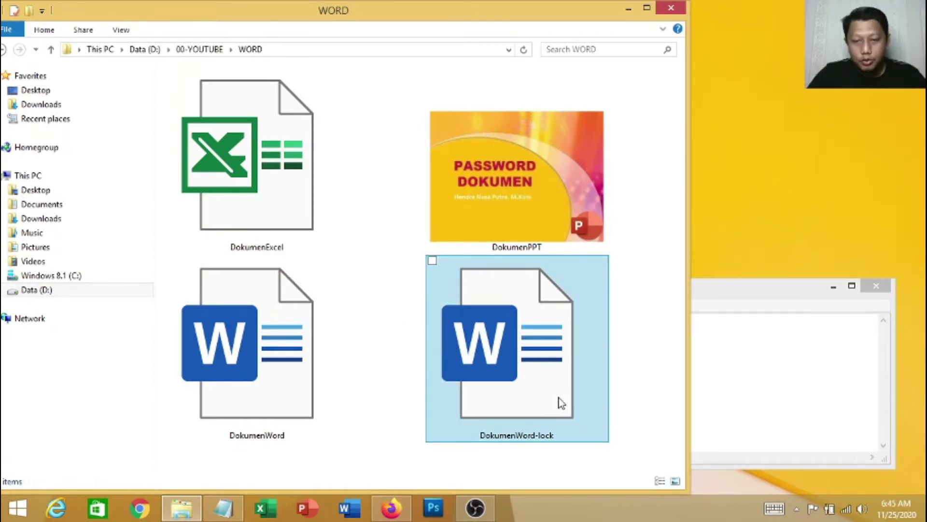
Open DokumenWord-lock, submit a blank password, dismiss the incorrect-password error, and close Word
{"action": "double_click", "coordinate": [541, 386]}
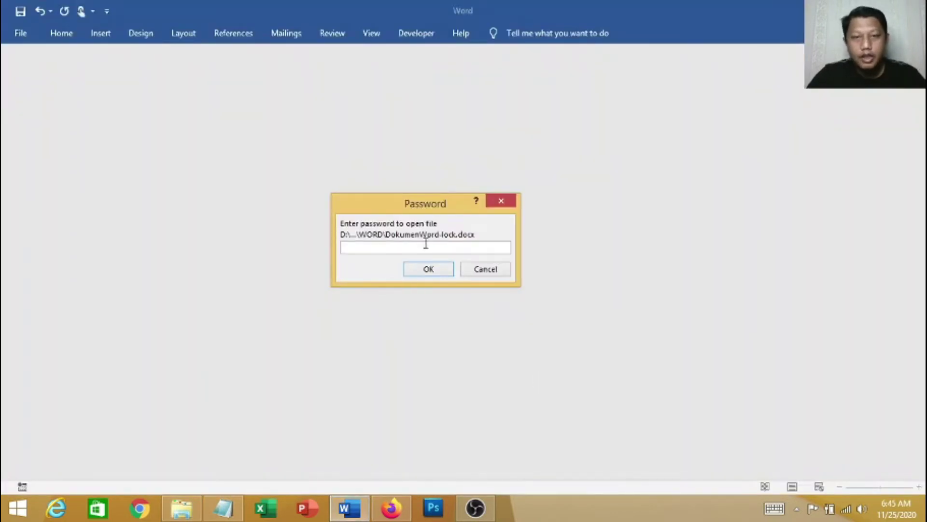
{"action": "left_click_drag", "start_coordinate": [420, 202], "coordinate": [438, 182]}
{"action": "left_click", "coordinate": [376, 221]}
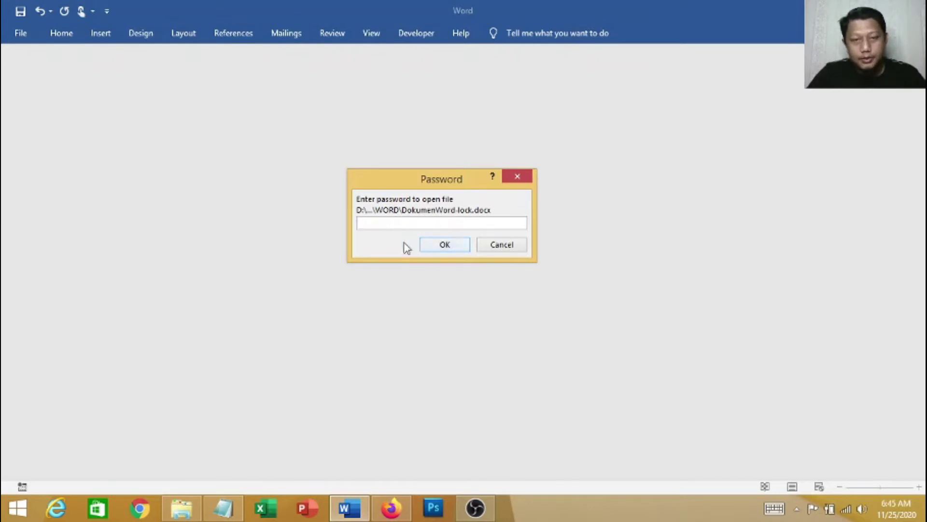
{"action": "left_click", "coordinate": [450, 248]}
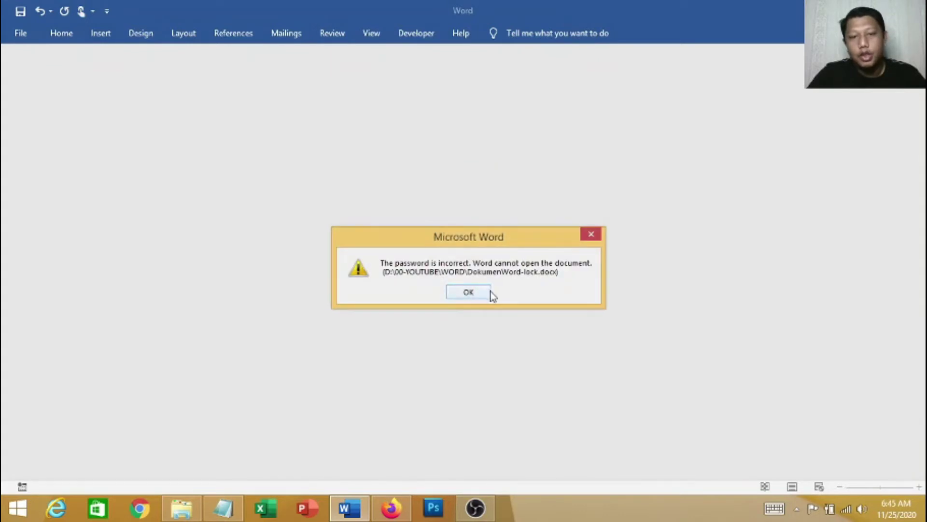
{"action": "left_click", "coordinate": [469, 292]}
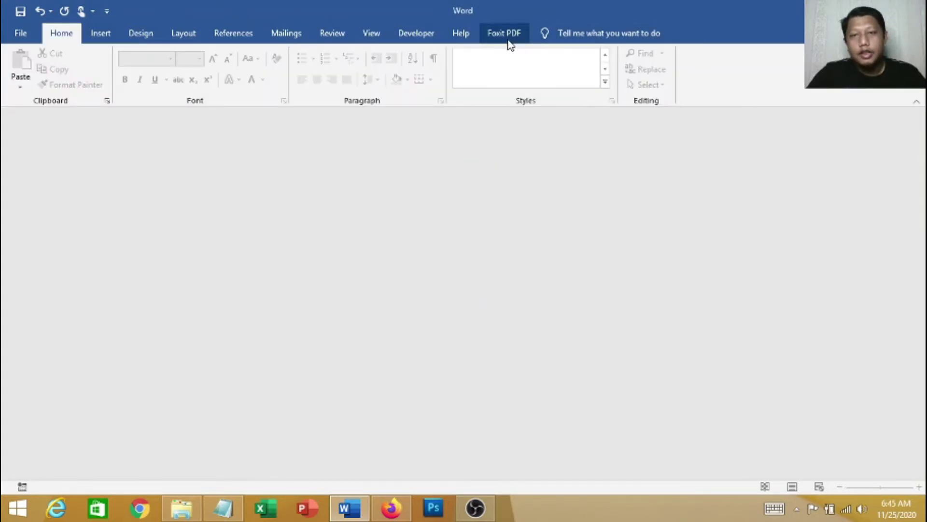
{"action": "left_click", "coordinate": [912, 10]}
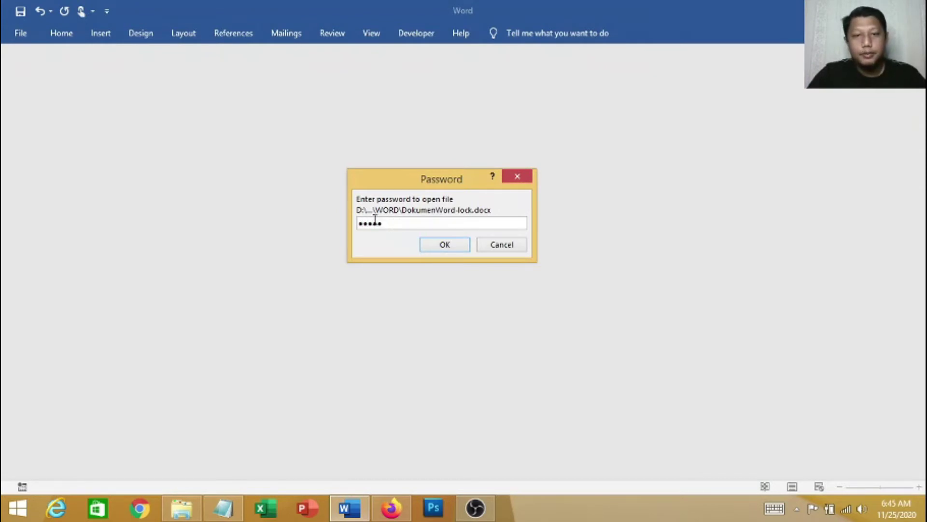
Confirm the open password, then enter the modify password so DokumenWord-lock opens for editing
{"action": "left_click", "coordinate": [449, 237]}
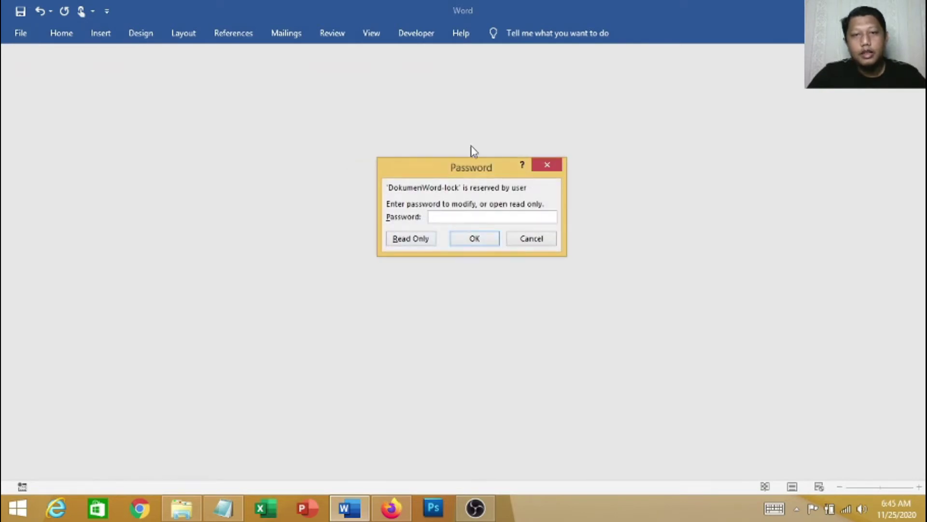
{"action": "left_click_drag", "start_coordinate": [474, 169], "coordinate": [436, 162]}
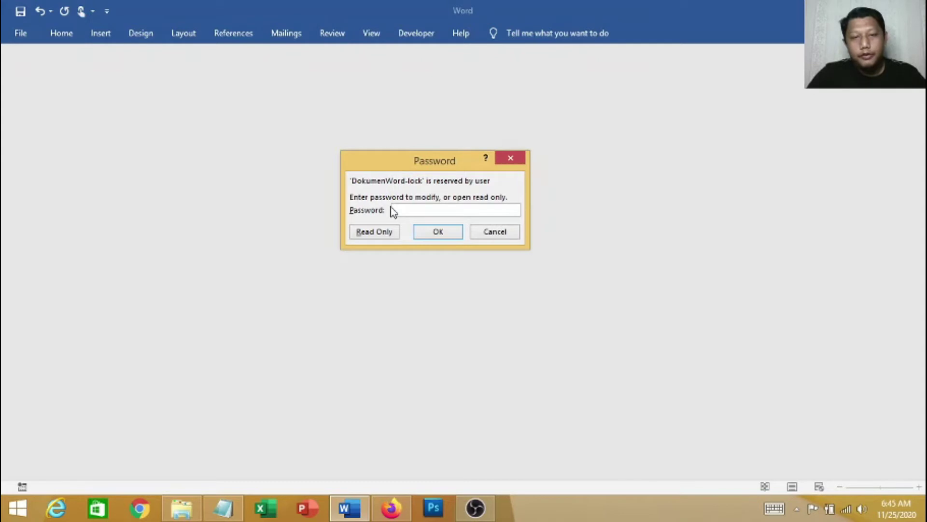
{"action": "left_click_drag", "start_coordinate": [449, 167], "coordinate": [459, 172]}
{"action": "left_click", "coordinate": [431, 215]}
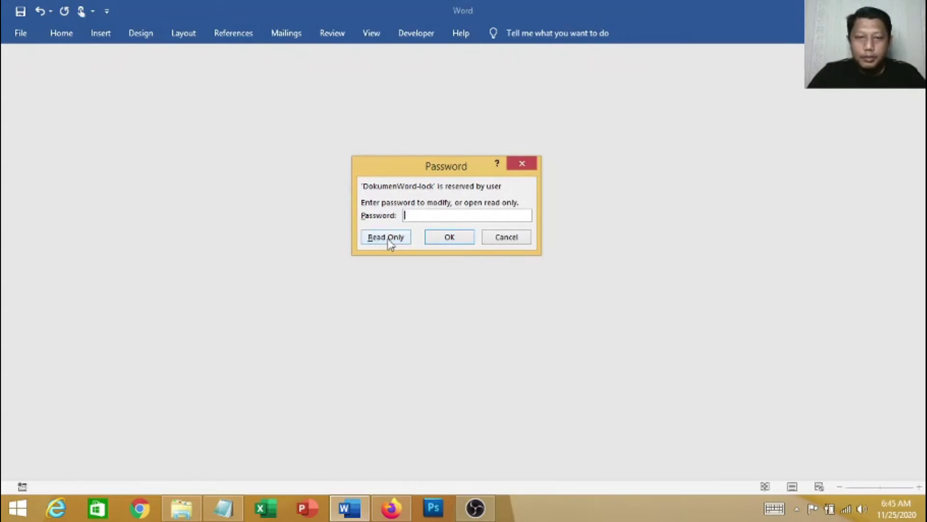
{"action": "left_click_drag", "start_coordinate": [457, 169], "coordinate": [471, 164]}
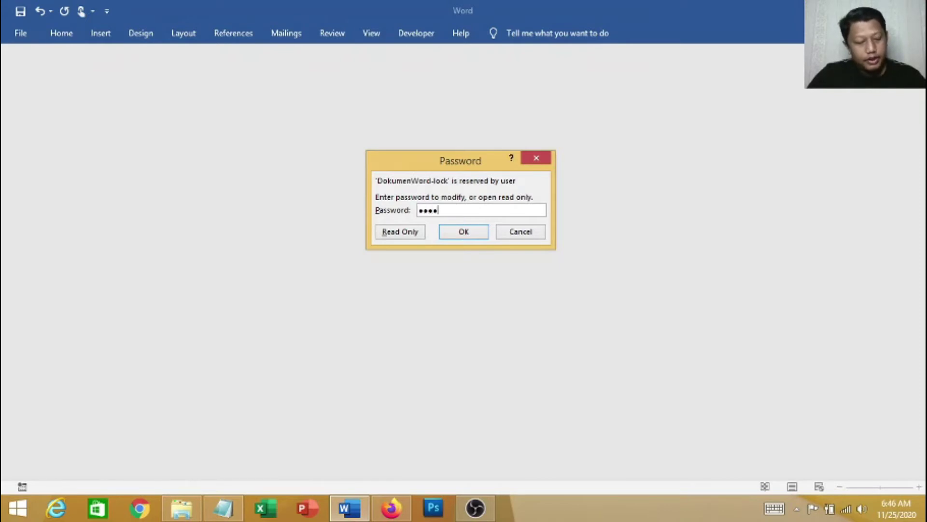
{"action": "type", "text": "5"}
{"action": "left_click", "coordinate": [472, 234]}
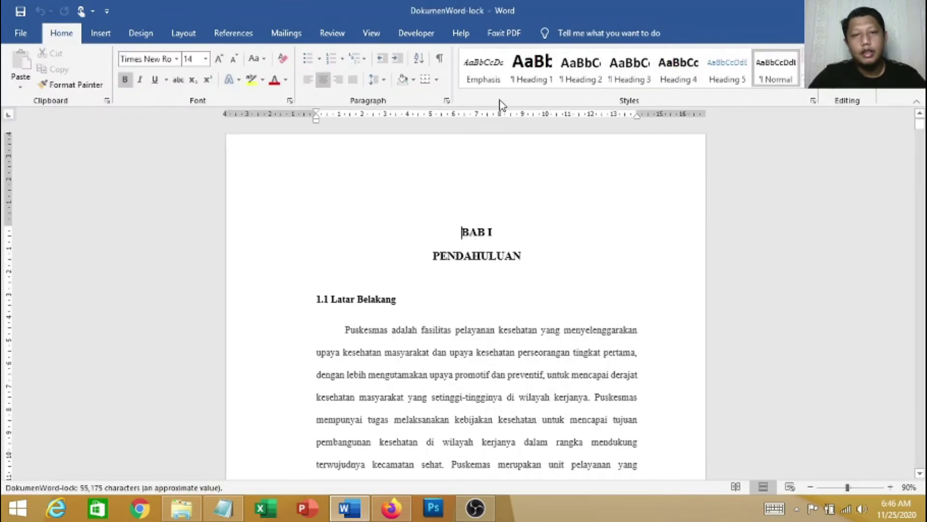
Bold the phrase 'Puskesmas adalah fasilitas' in the first paragraph
{"action": "scroll", "coordinate": [453, 233], "scroll_direction": "down", "scroll_amount": 4}
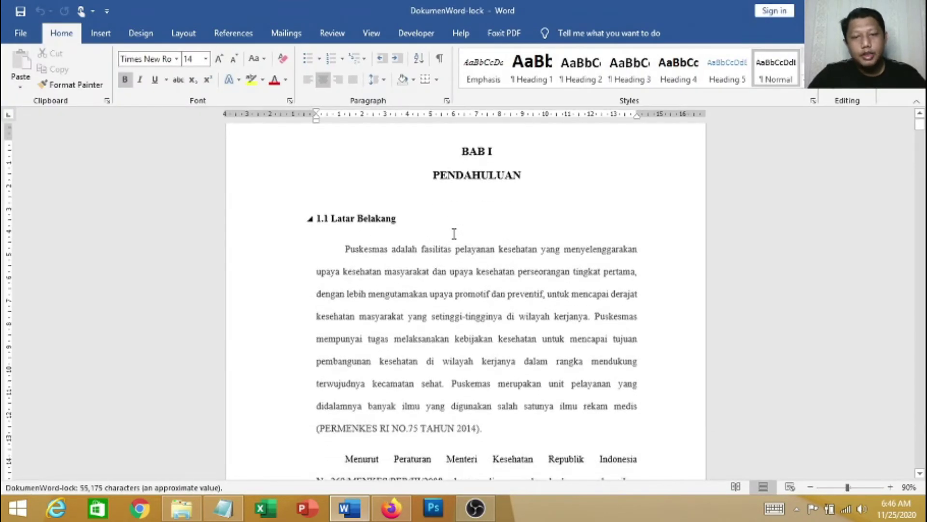
{"action": "left_click", "coordinate": [477, 227]}
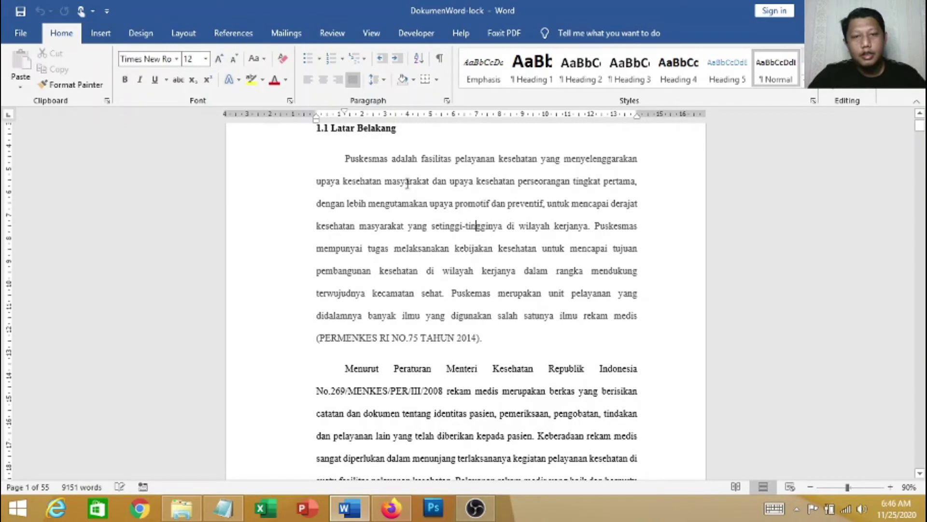
{"action": "scroll", "coordinate": [407, 183], "scroll_direction": "up", "scroll_amount": 3}
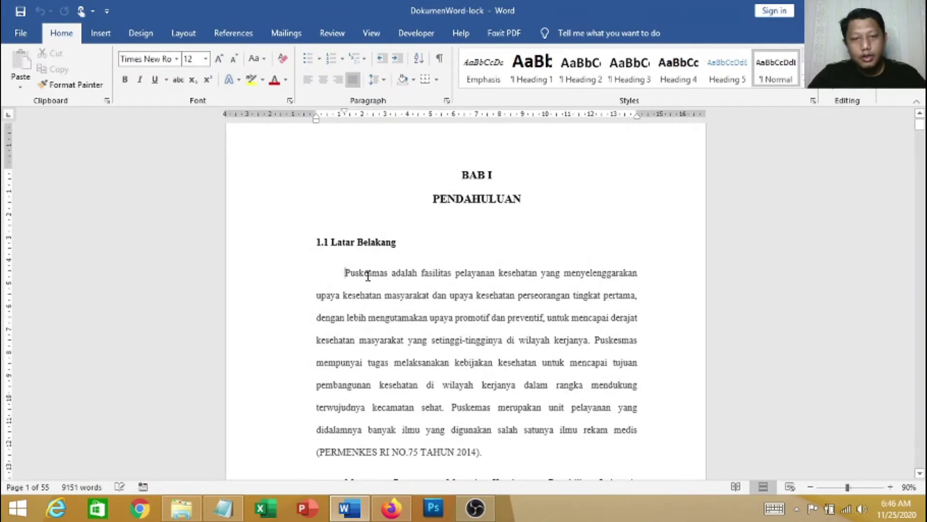
{"action": "left_click_drag", "start_coordinate": [367, 276], "coordinate": [473, 274]}
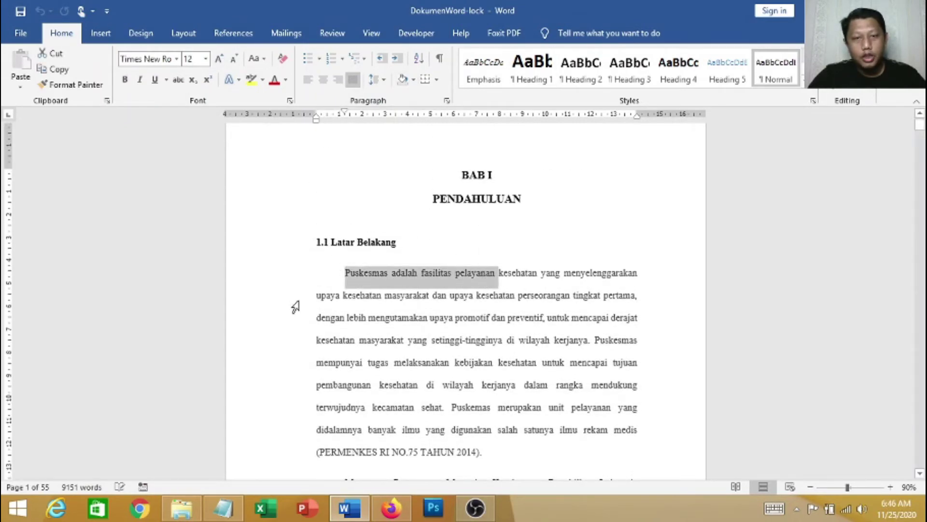
{"action": "scroll", "coordinate": [296, 306], "scroll_direction": "down", "scroll_amount": 1}
{"action": "left_click", "coordinate": [394, 244]}
{"action": "left_click_drag", "start_coordinate": [344, 241], "coordinate": [435, 251]}
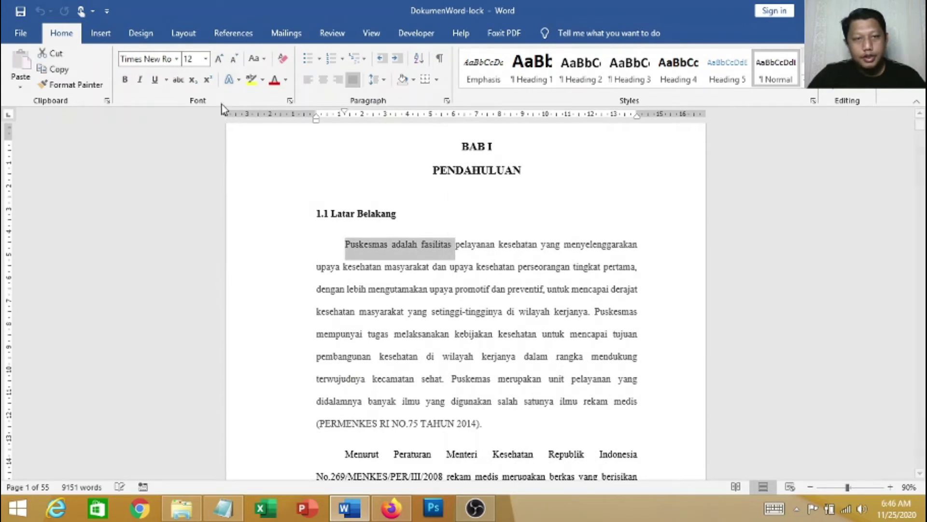
{"action": "key", "text": "ctrl+b"}
{"action": "left_click", "coordinate": [465, 273]}
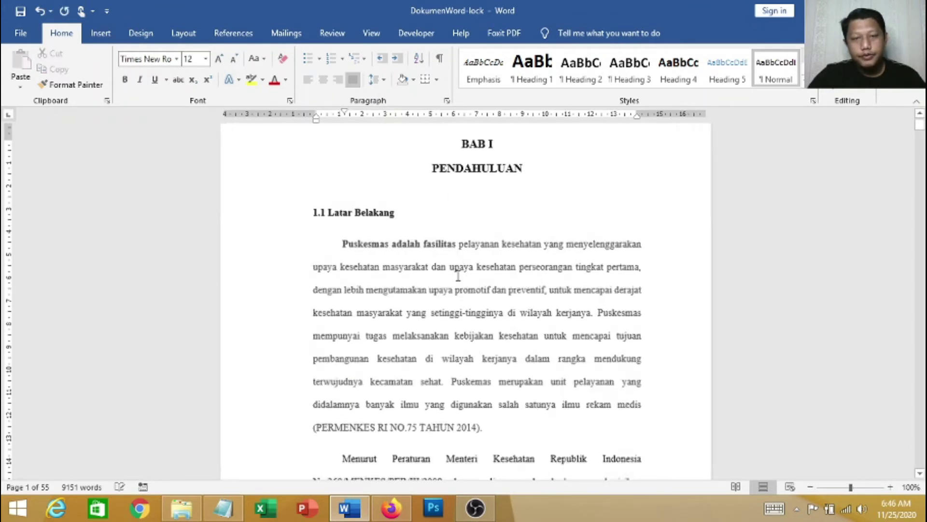
Save DokumenWord-lock and close Word
{"action": "scroll", "coordinate": [435, 251], "scroll_direction": "up", "scroll_amount": 3}
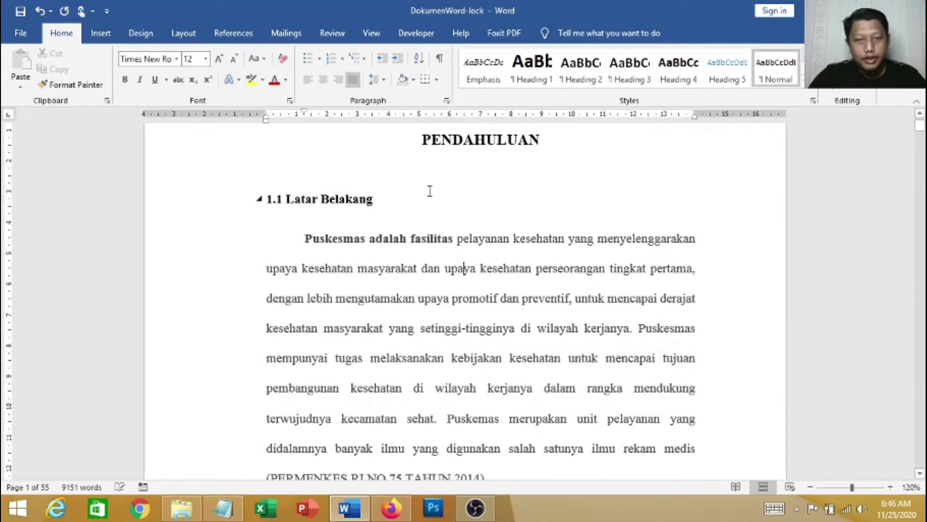
{"action": "left_click", "coordinate": [20, 14]}
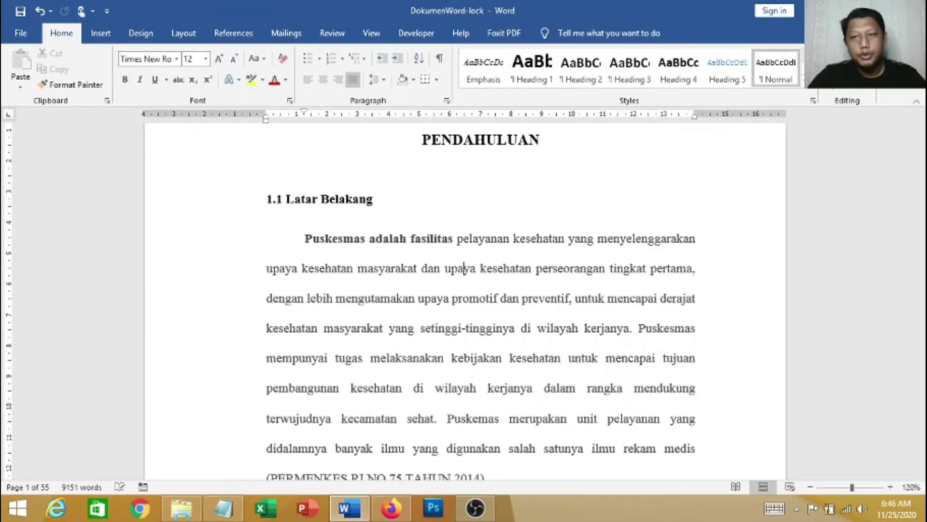
{"action": "left_click", "coordinate": [912, 9]}
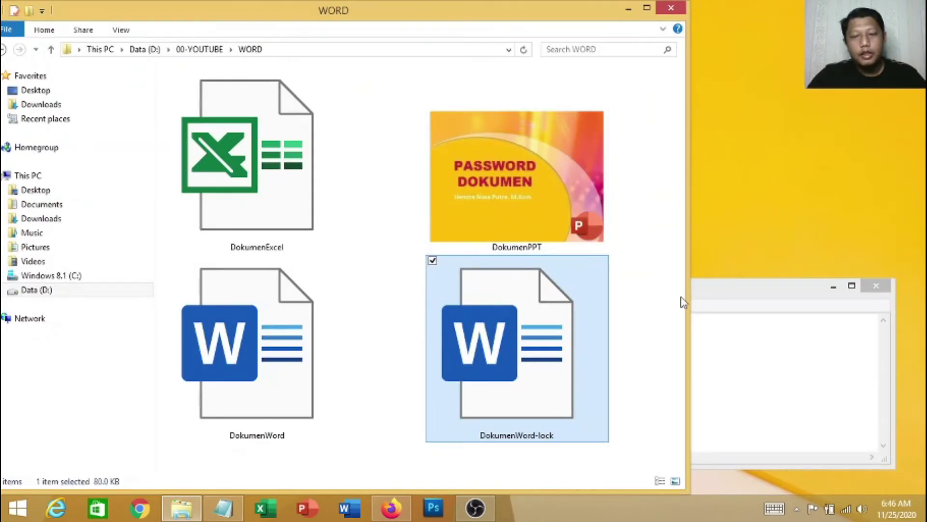
Clear the file selection and open DokumenWord-lock from the WORD folder
{"action": "left_click", "coordinate": [640, 303]}
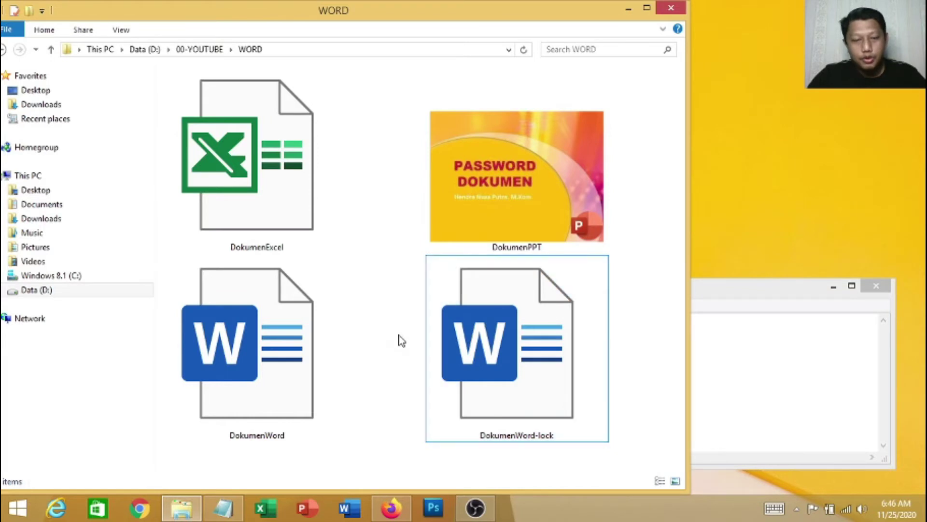
{"action": "double_click", "coordinate": [535, 338]}
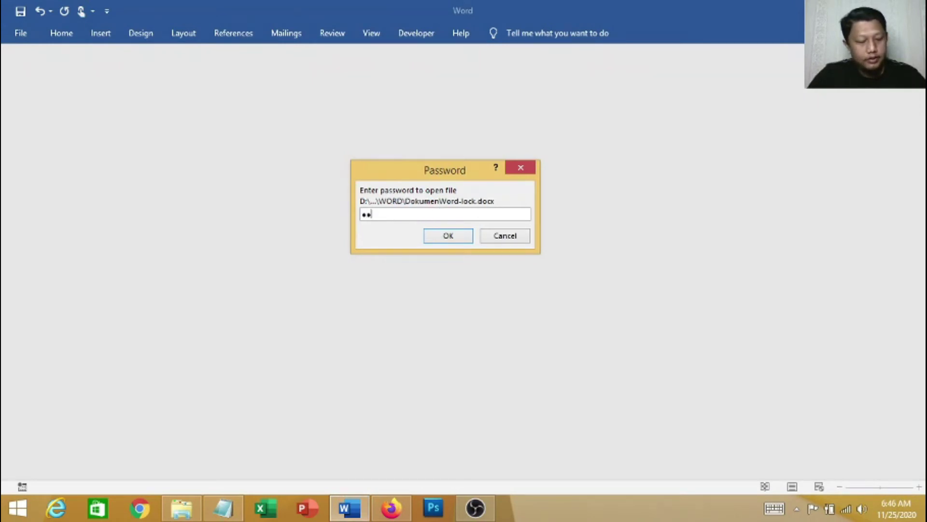
Enter the open password, then choose Read Only to skip the modify password
{"action": "type", "text": "•••••"}
{"action": "left_click", "coordinate": [444, 236]}
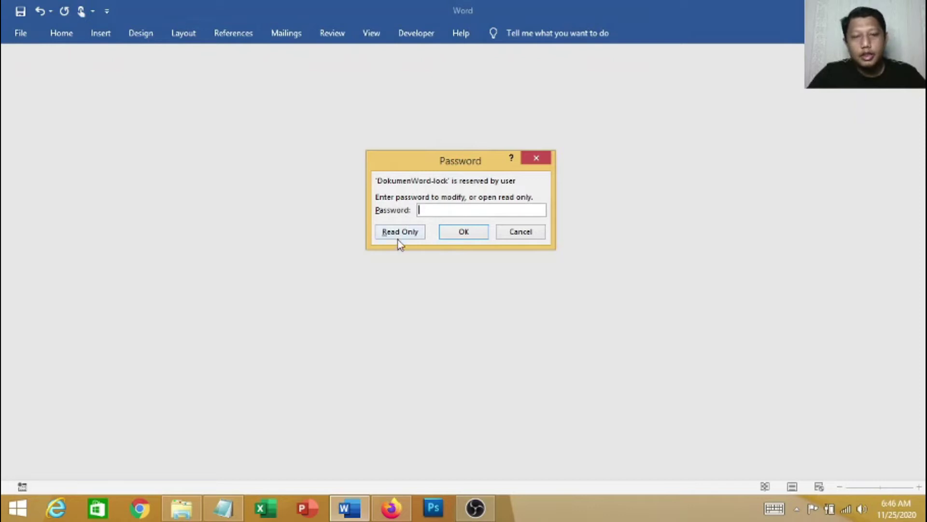
{"action": "left_click", "coordinate": [411, 235]}
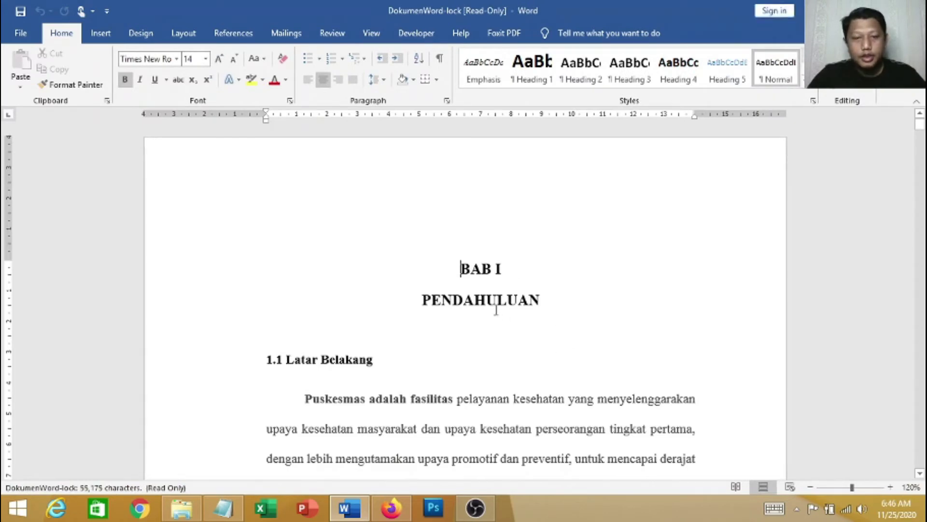
Enlarge the bold phrase 'Puskesmas adalah fasilitas' to 16 pt, then bring up Save As
{"action": "scroll", "coordinate": [496, 309], "scroll_direction": "down", "scroll_amount": 8}
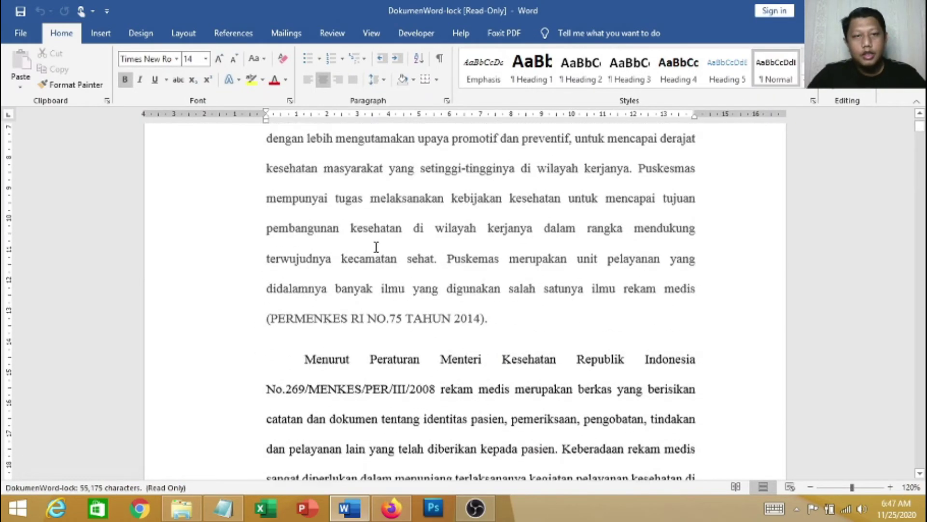
{"action": "scroll", "coordinate": [472, 251], "scroll_direction": "up", "scroll_amount": 5}
{"action": "scroll", "coordinate": [393, 261], "scroll_direction": "down", "scroll_amount": 2}
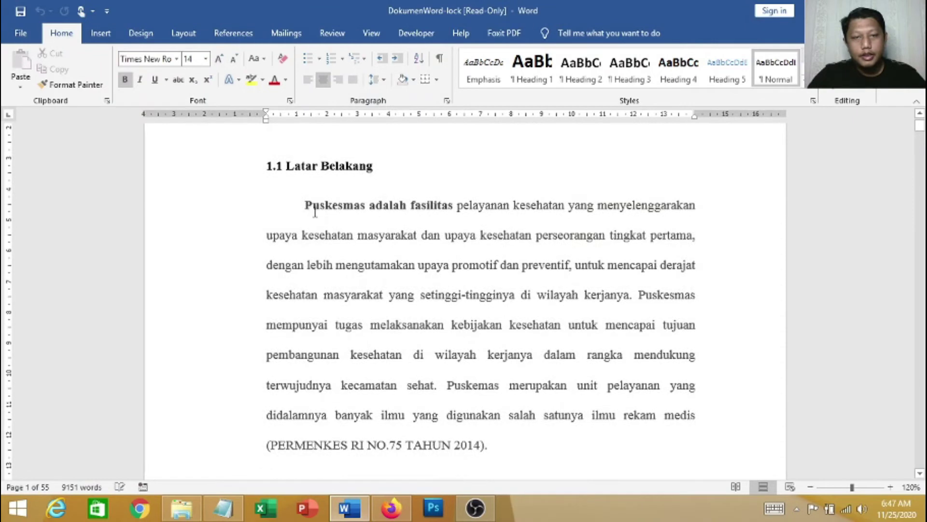
{"action": "left_click_drag", "start_coordinate": [311, 205], "coordinate": [455, 205]}
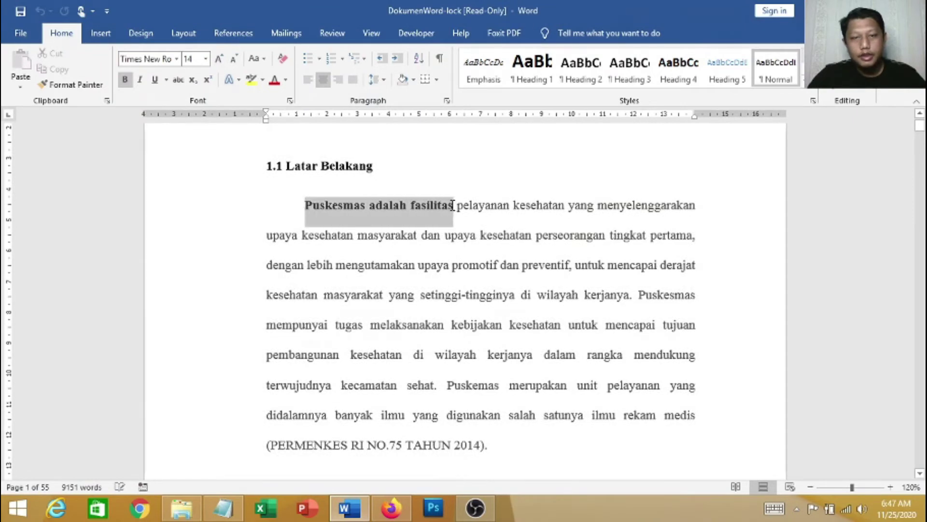
{"action": "left_click", "coordinate": [205, 58]}
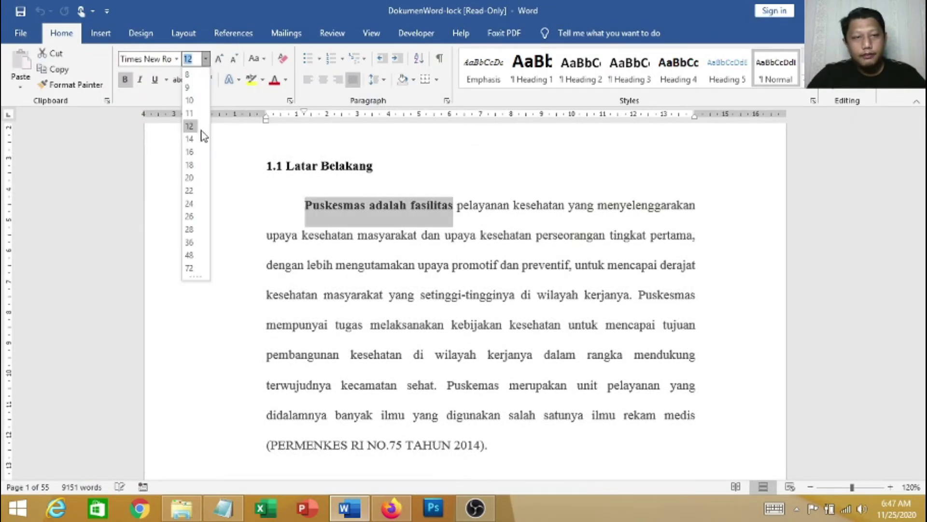
{"action": "left_click", "coordinate": [190, 152]}
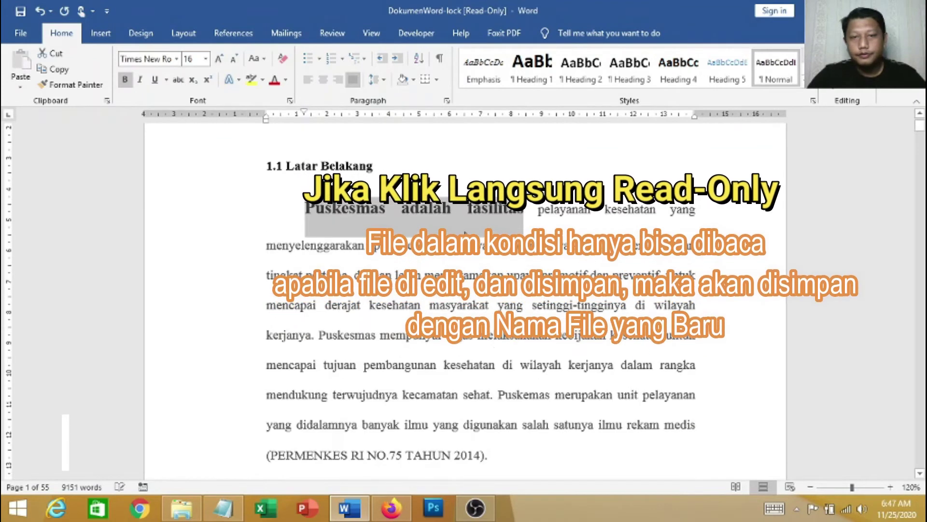
{"action": "left_click", "coordinate": [465, 233]}
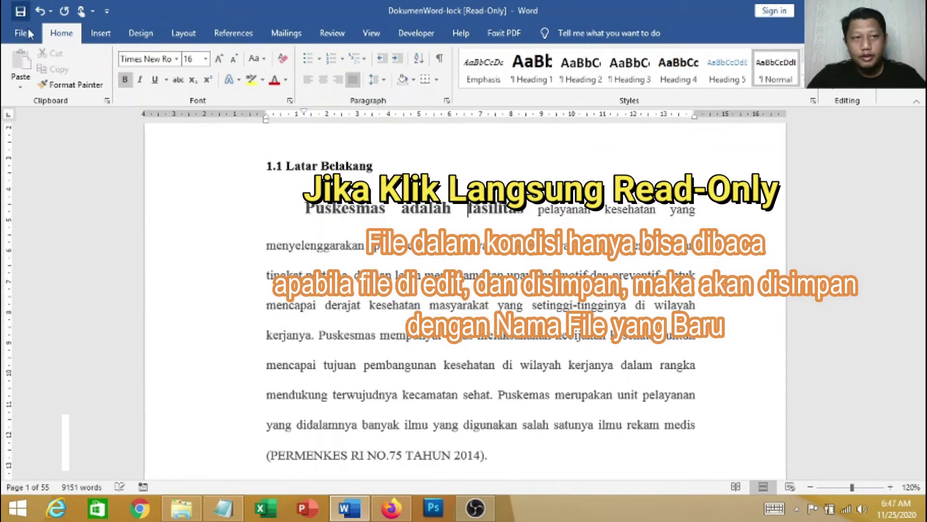
{"action": "key", "text": "ctrl+s"}
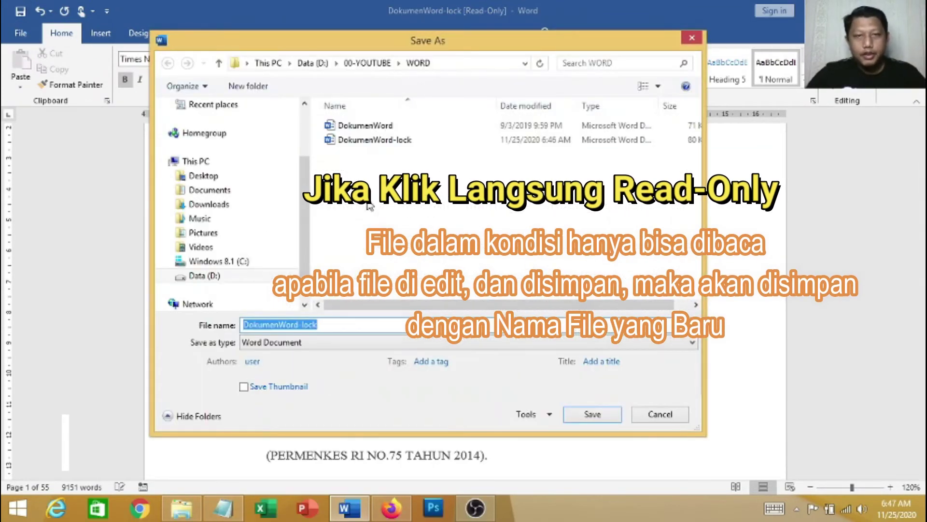
Cancel the Save As dialog, leaving the 16 pt edit unsaved in the read-only document
{"action": "left_click_drag", "start_coordinate": [418, 42], "coordinate": [468, 93]}
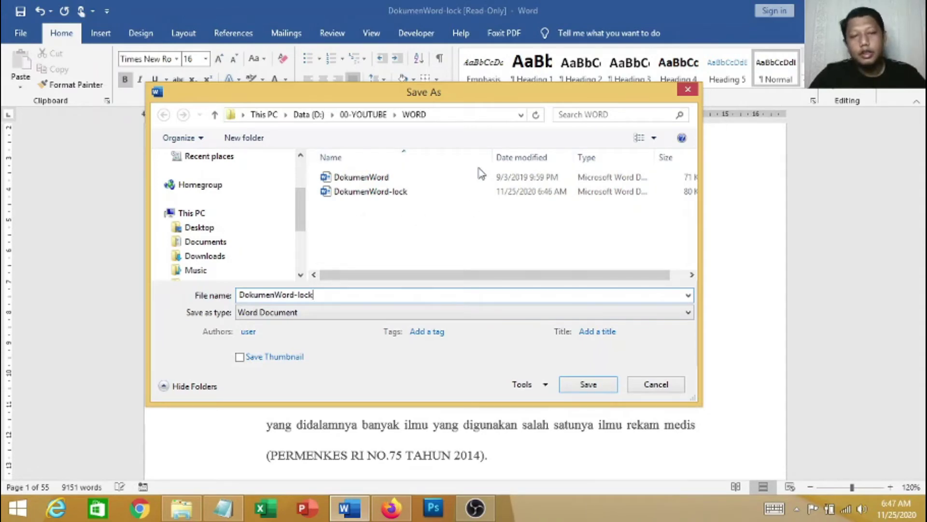
{"action": "left_click", "coordinate": [673, 391]}
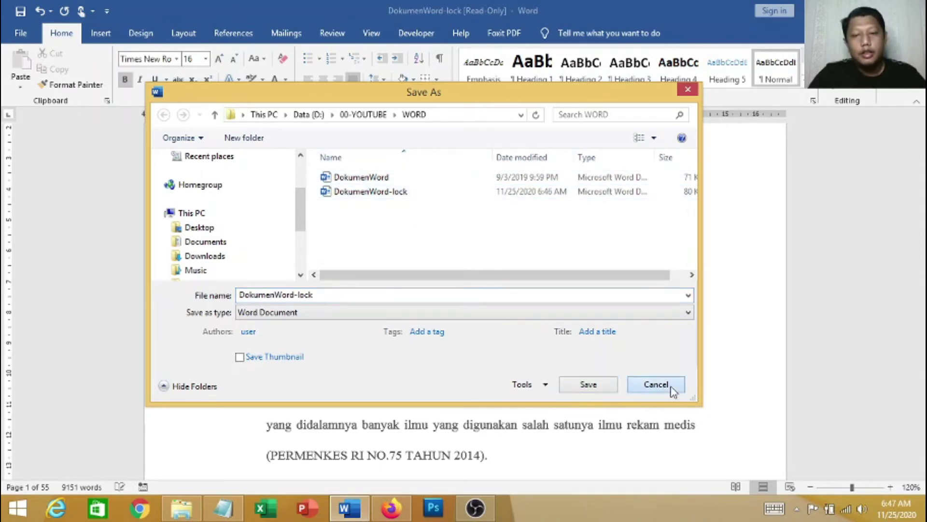
{"action": "scroll", "coordinate": [470, 233], "scroll_direction": "down", "scroll_amount": 3}
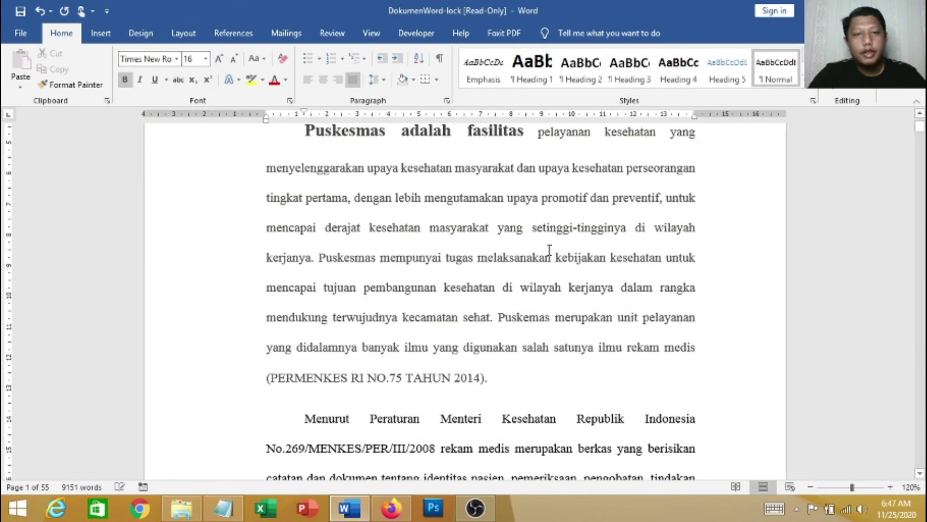
Close DokumenWord-lock with Don't Save, discarding the 16 pt font change
{"action": "left_click", "coordinate": [399, 183]}
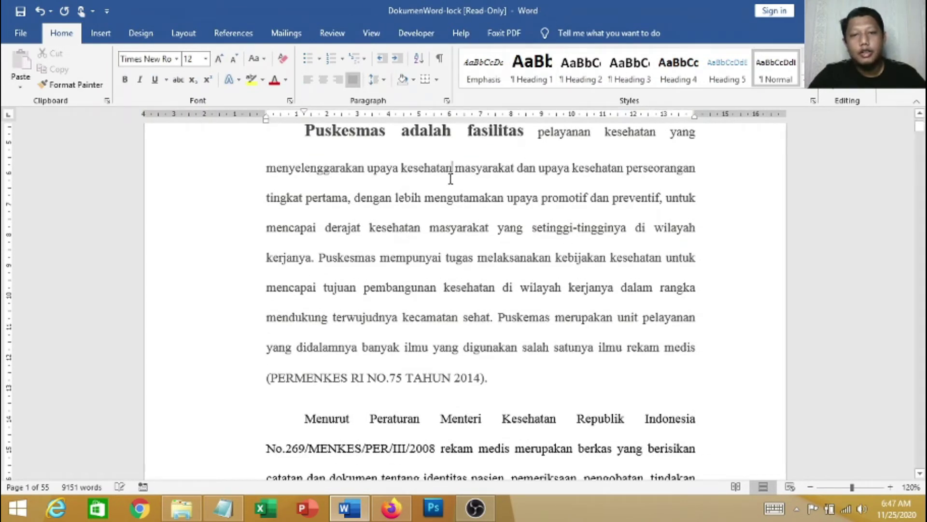
{"action": "left_click_drag", "start_coordinate": [369, 194], "coordinate": [551, 345]}
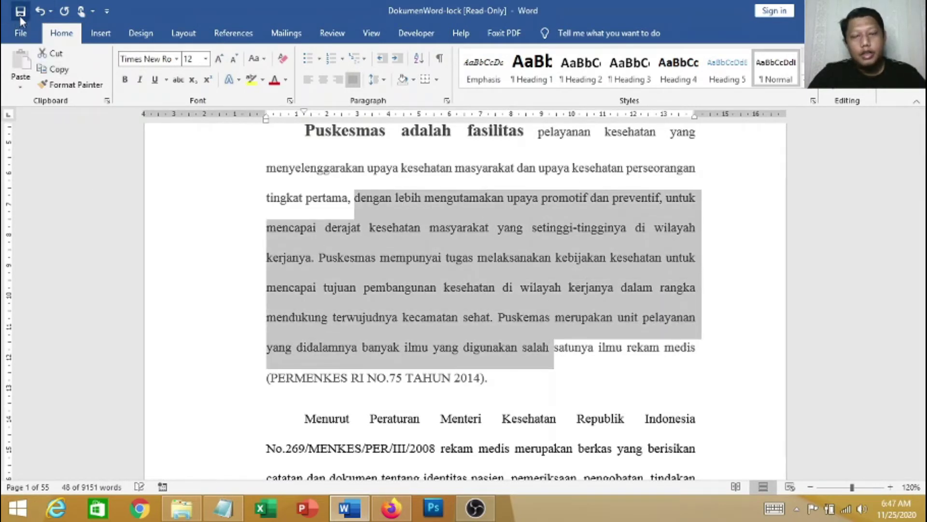
{"action": "left_click", "coordinate": [486, 238]}
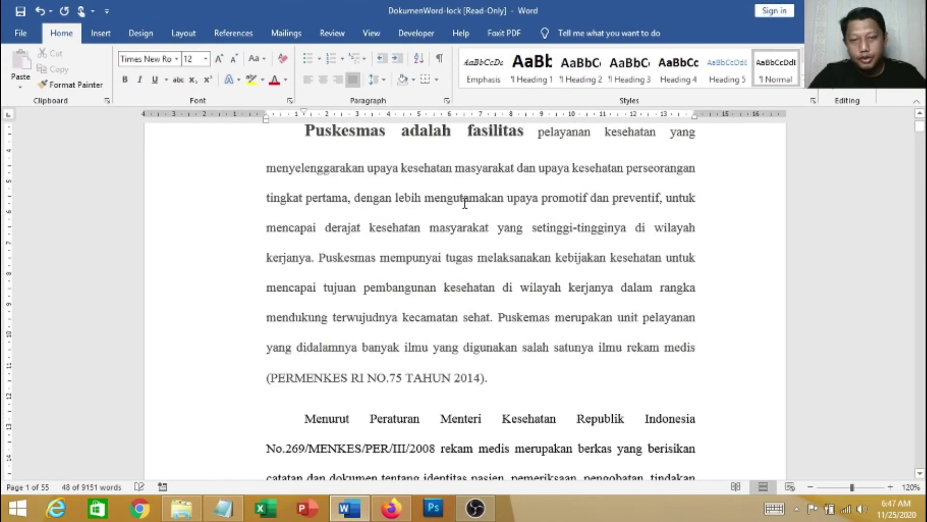
{"action": "scroll", "coordinate": [464, 203], "scroll_direction": "up", "scroll_amount": 3}
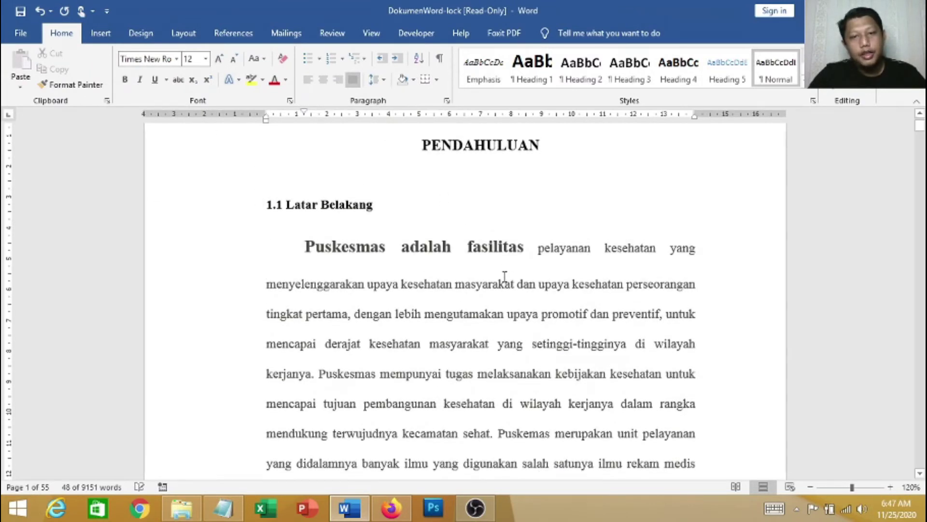
{"action": "scroll", "coordinate": [473, 269], "scroll_direction": "down", "scroll_amount": 2}
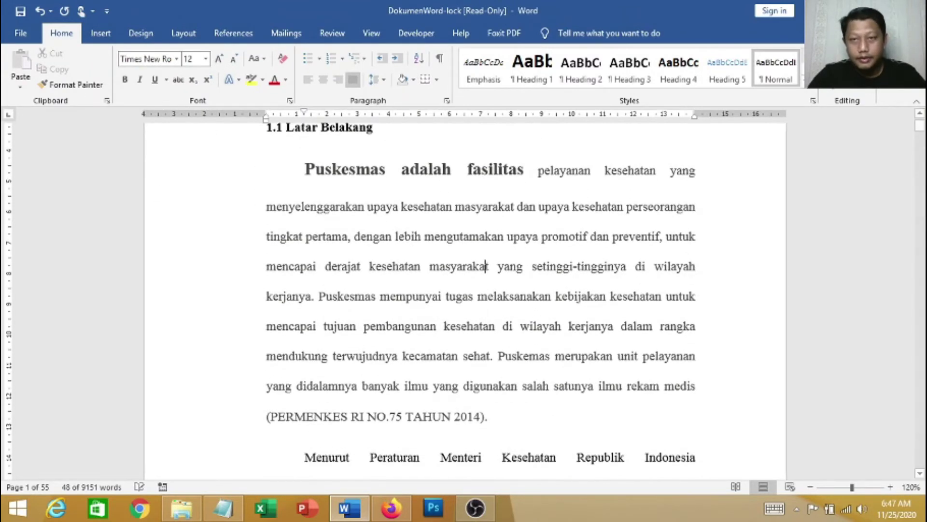
{"action": "left_click", "coordinate": [915, 6]}
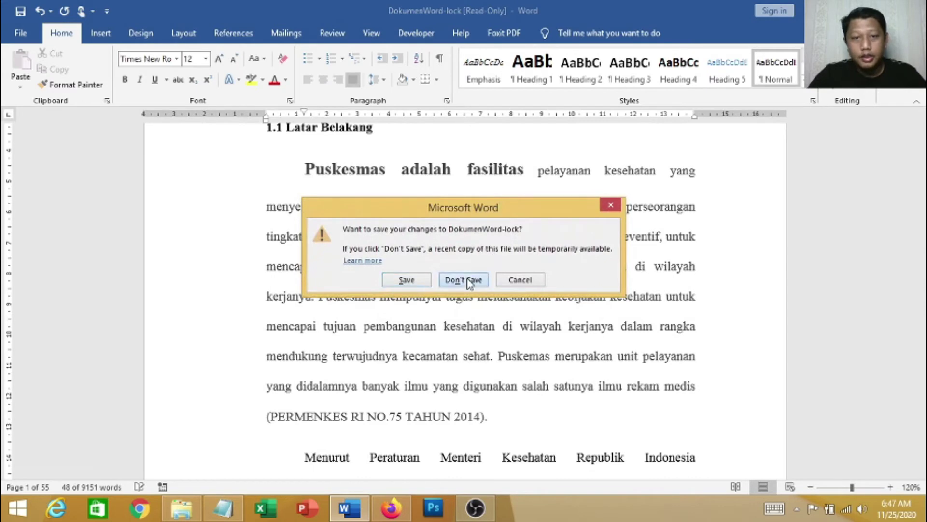
{"action": "left_click", "coordinate": [467, 282]}
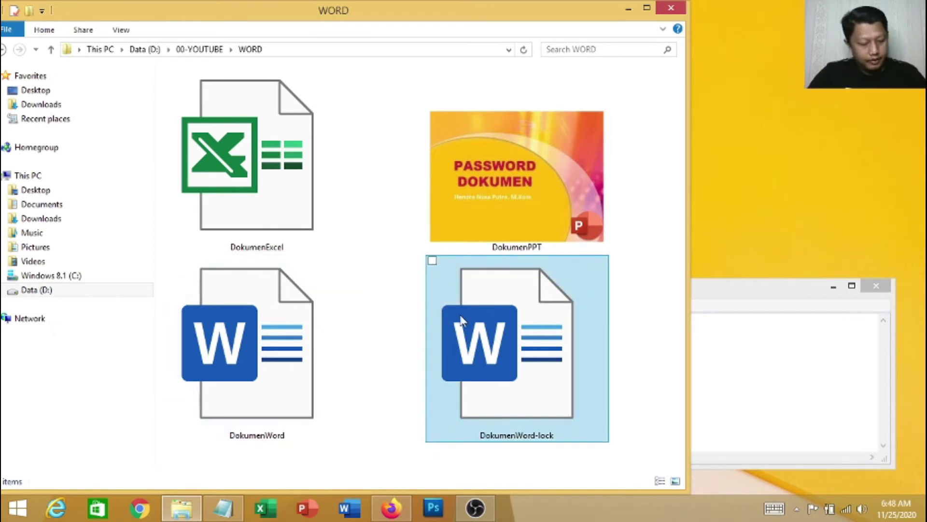
Open DokumenExcel maximized on the 'soal 1' sheet and go to its File page
{"action": "key", "text": "super+Up"}
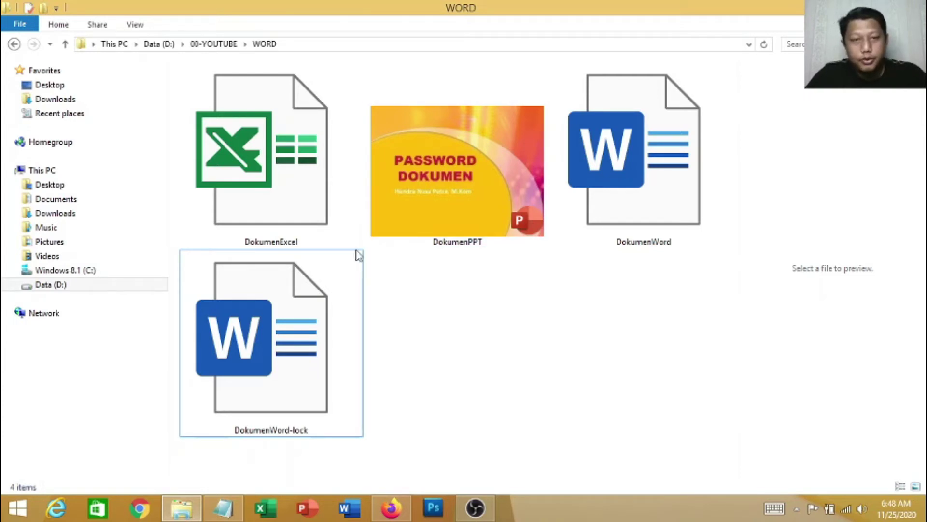
{"action": "double_click", "coordinate": [302, 195]}
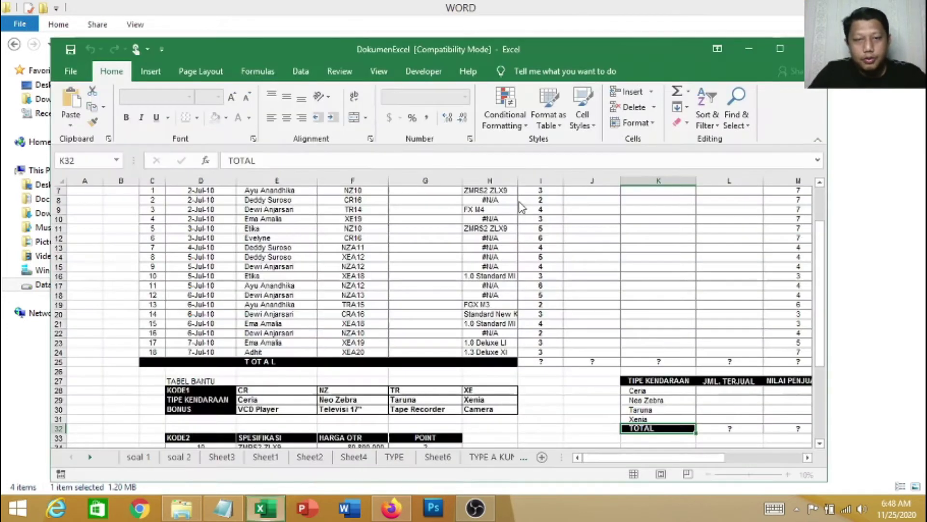
{"action": "left_click", "coordinate": [139, 457]}
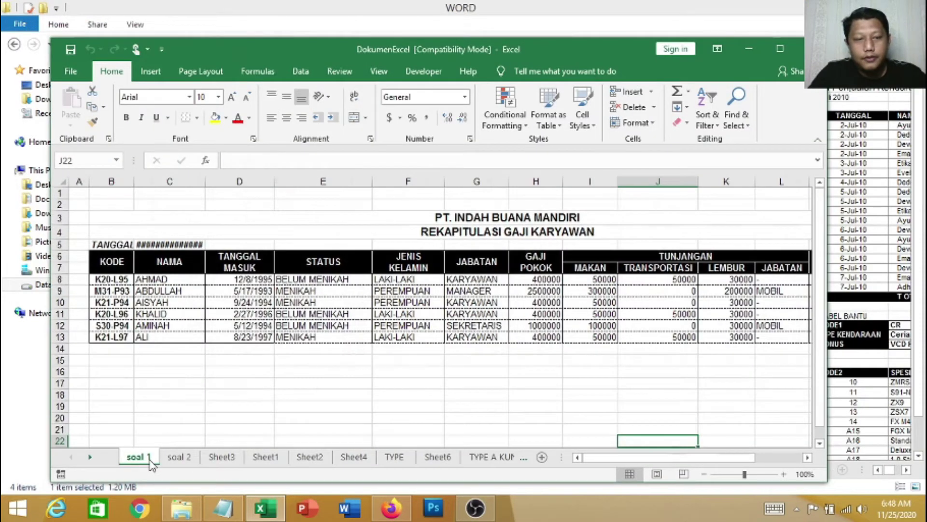
{"action": "double_click", "coordinate": [407, 51]}
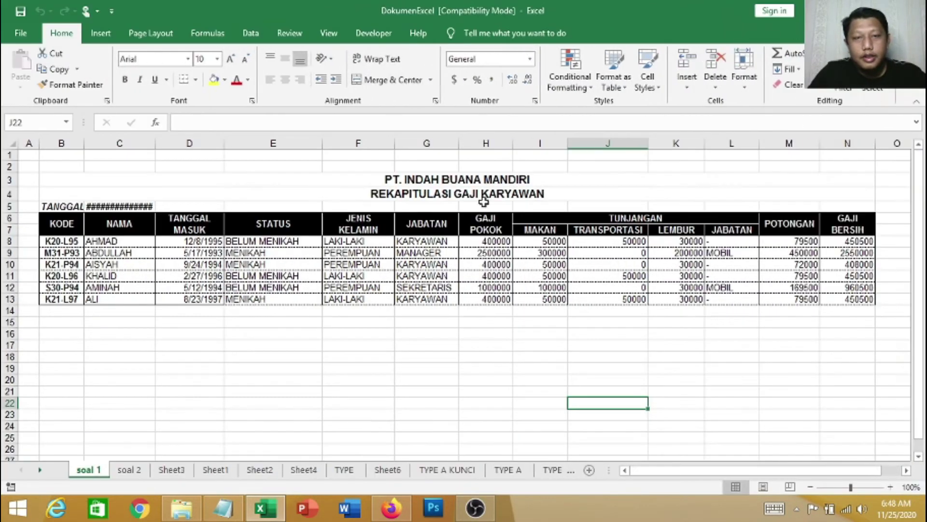
{"action": "left_click_drag", "start_coordinate": [296, 206], "coordinate": [352, 298]}
{"action": "left_click", "coordinate": [404, 357]}
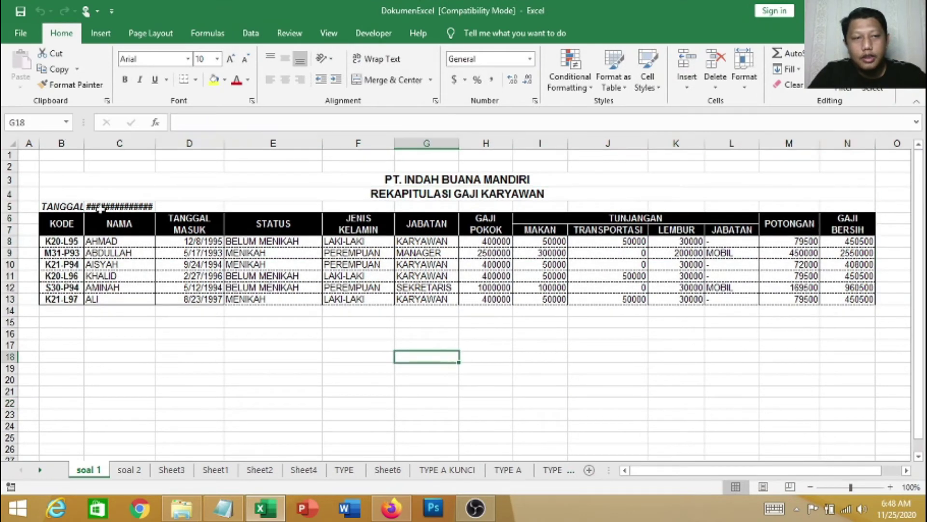
{"action": "left_click", "coordinate": [23, 37]}
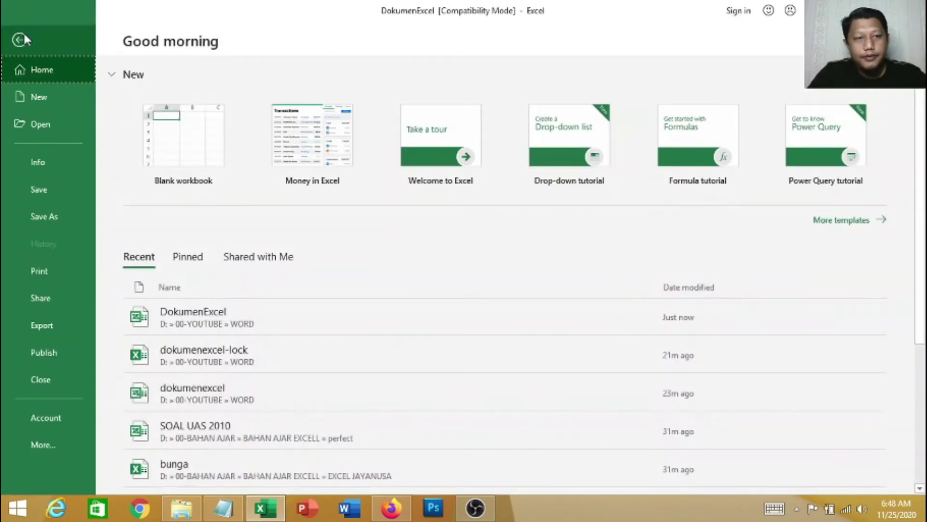
Save a copy into the WORD folder with an open password and a modify password via General Options
{"action": "left_click", "coordinate": [50, 216]}
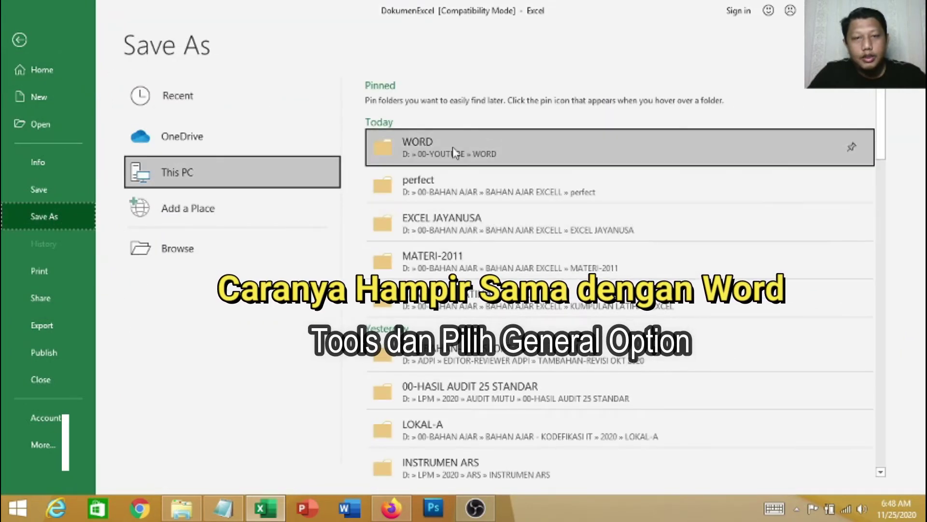
{"action": "left_click", "coordinate": [454, 153]}
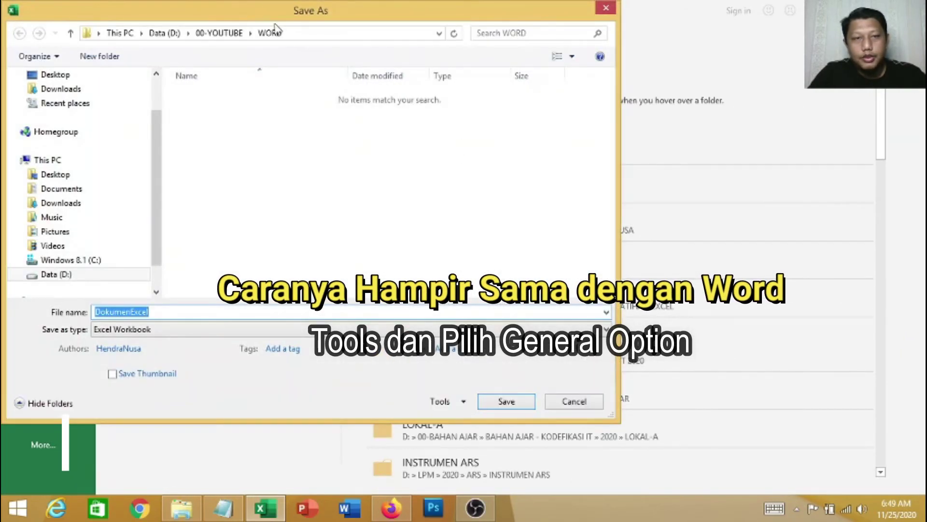
{"action": "left_click_drag", "start_coordinate": [262, 6], "coordinate": [302, 11]}
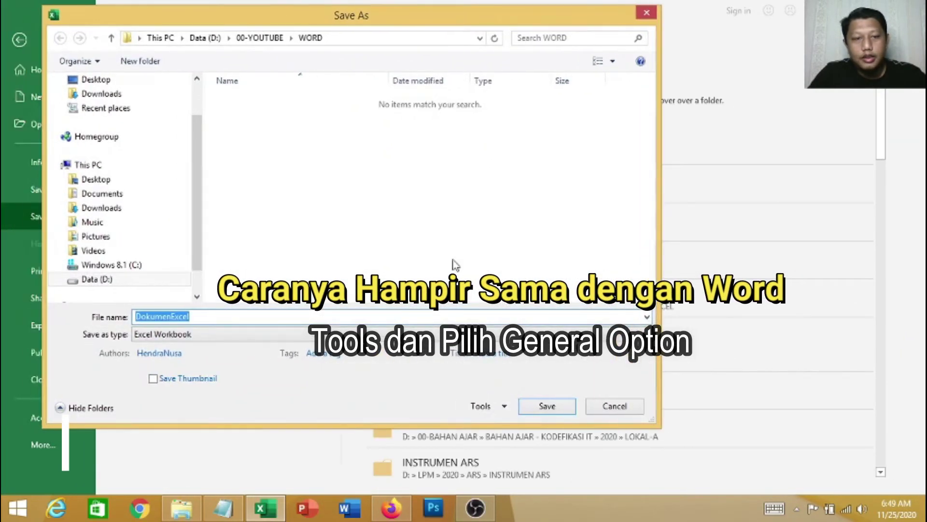
{"action": "left_click", "coordinate": [505, 414]}
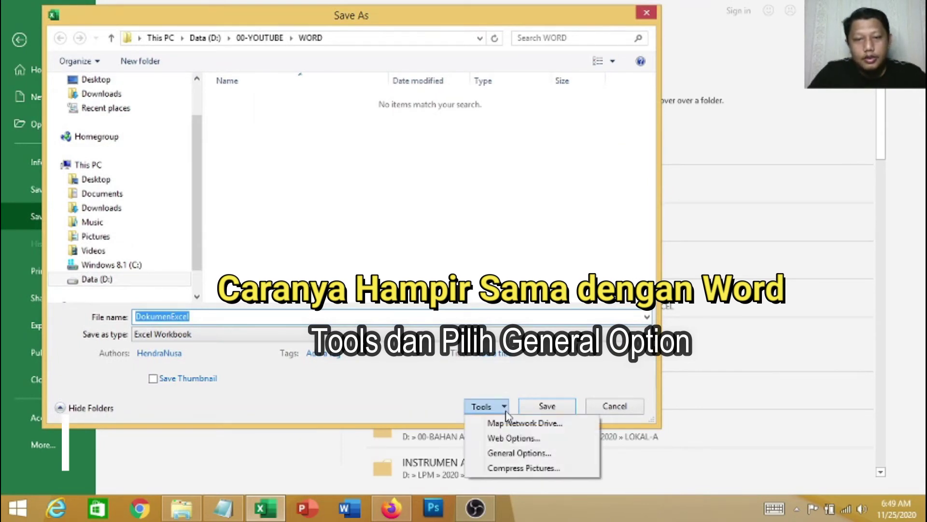
{"action": "left_click", "coordinate": [515, 456]}
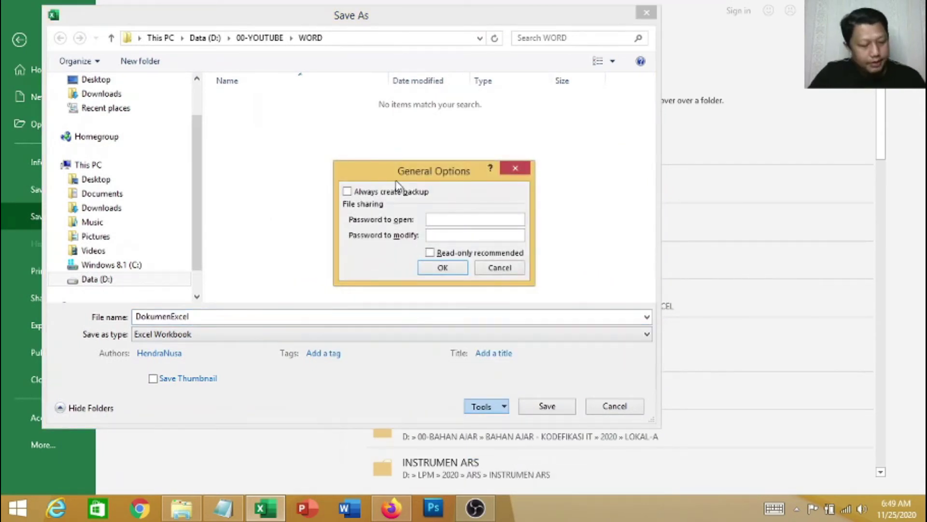
{"action": "left_click", "coordinate": [450, 215]}
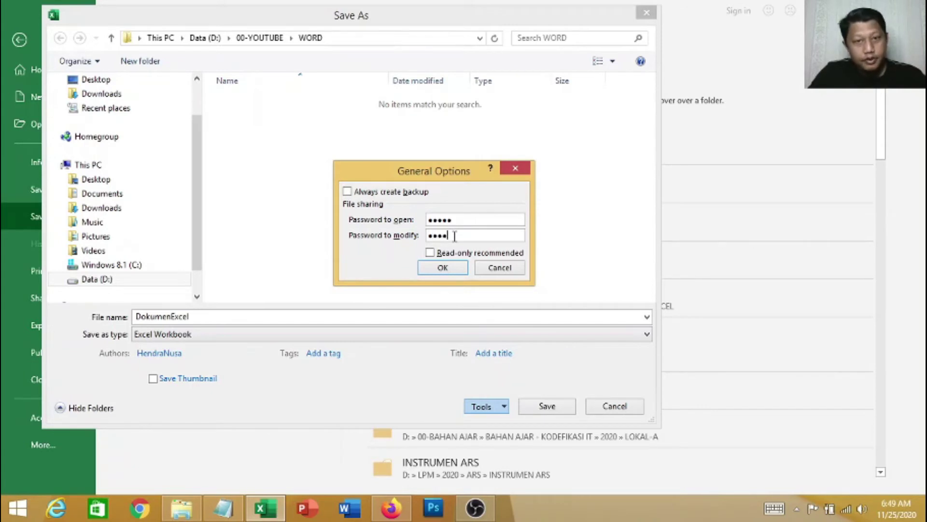
{"action": "left_click", "coordinate": [443, 269]}
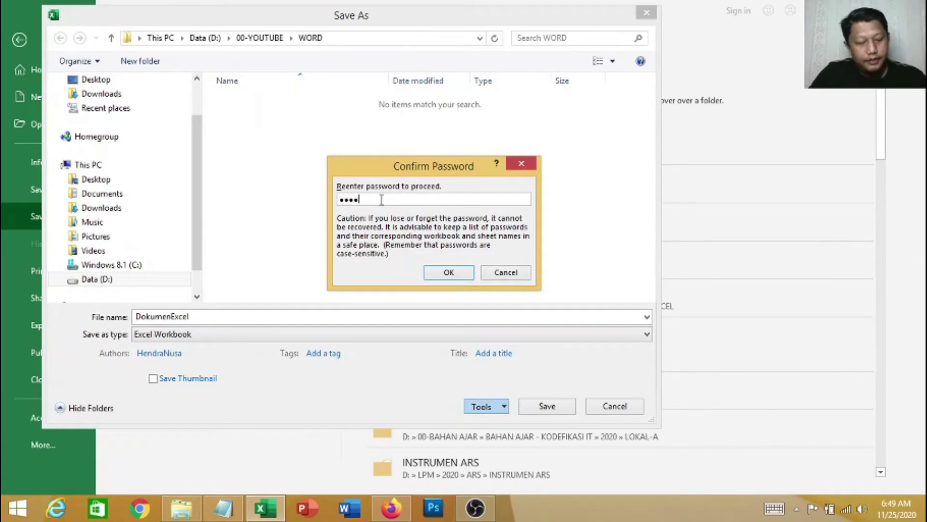
{"action": "left_click", "coordinate": [444, 269]}
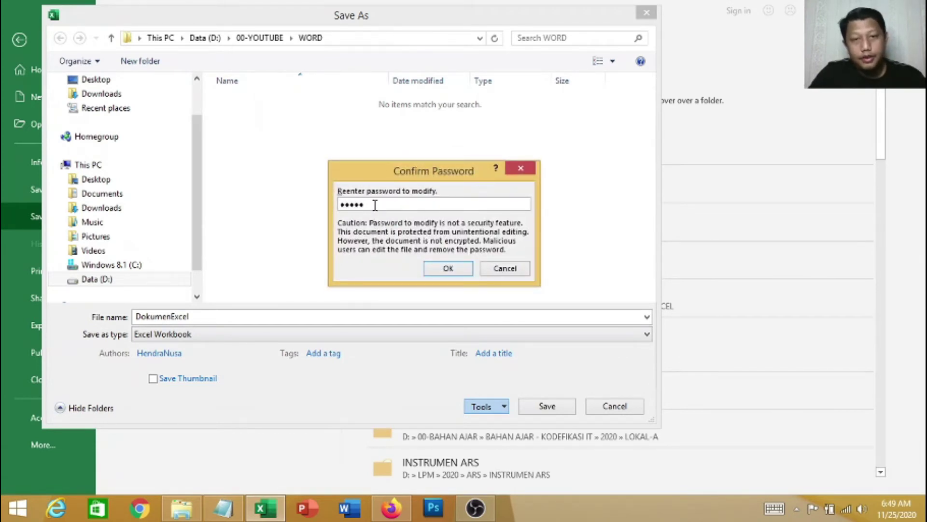
{"action": "left_click", "coordinate": [448, 270]}
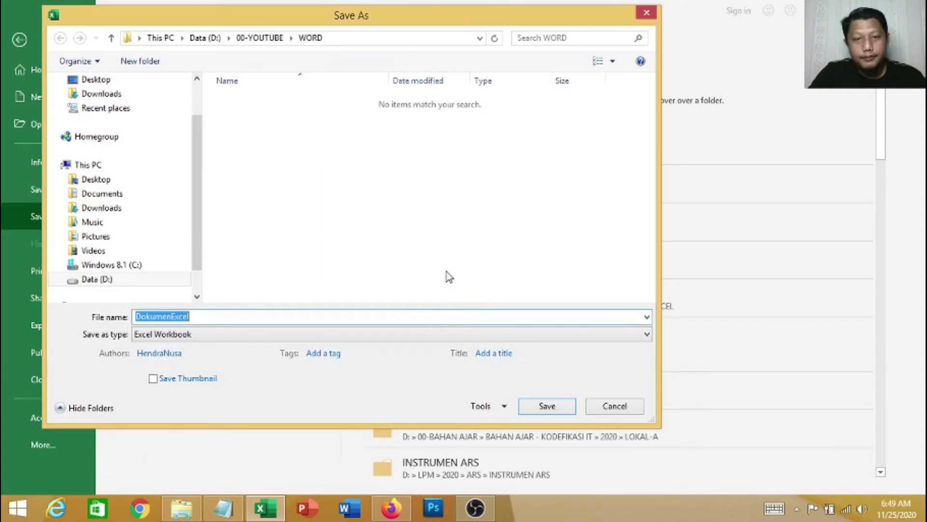
Name the protected copy DokumenExcel-lock and save it
{"action": "left_click", "coordinate": [228, 317]}
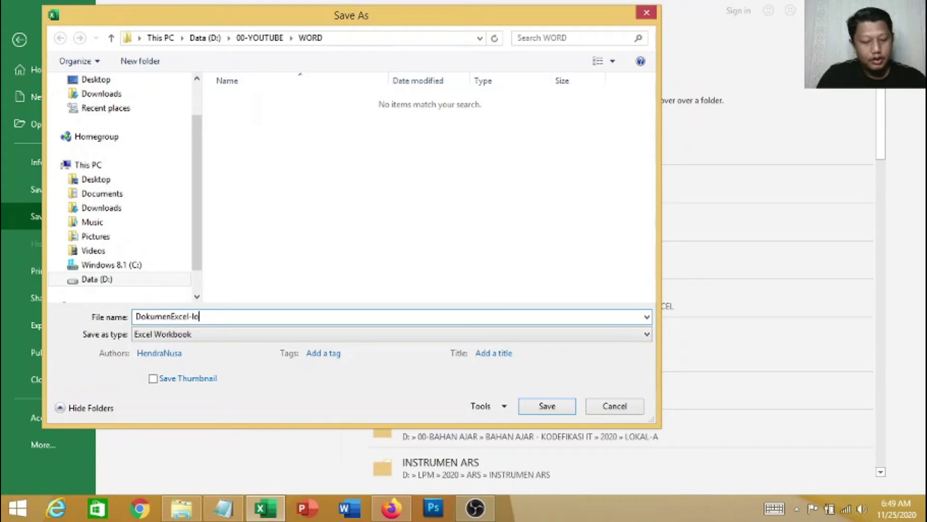
{"action": "type", "text": "-lock"}
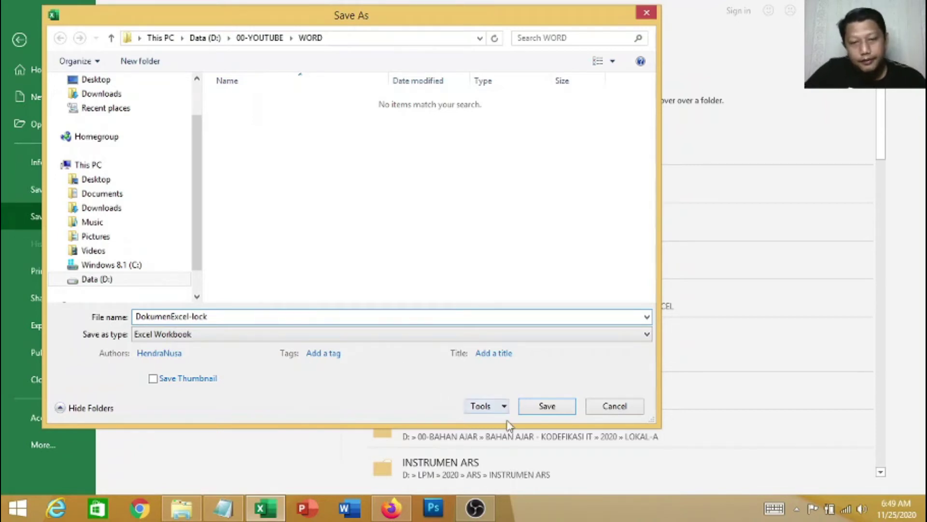
{"action": "left_click", "coordinate": [547, 407]}
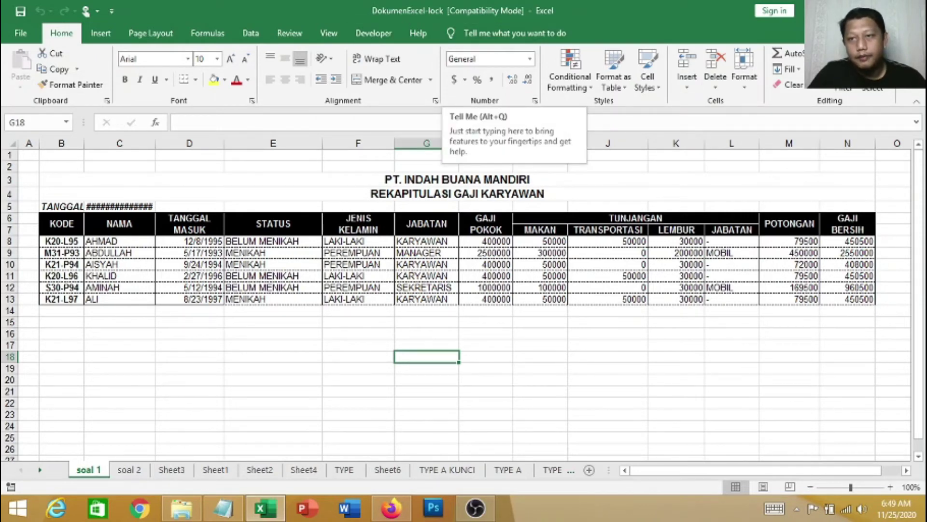
{"action": "key", "text": "alt+Tab"}
Select DokumenExcel-lock in the WORD folder
{"action": "left_click", "coordinate": [681, 348]}
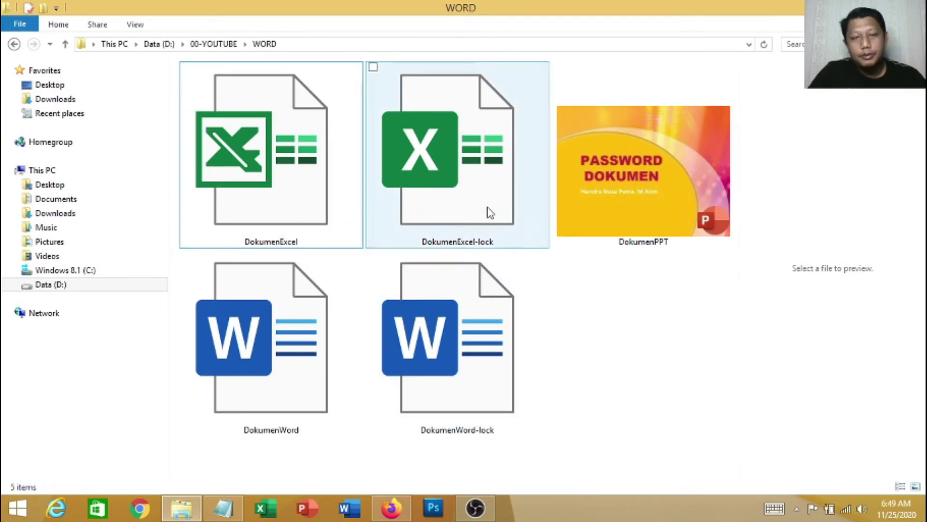
{"action": "left_click", "coordinate": [491, 212]}
{"action": "left_click", "coordinate": [643, 335]}
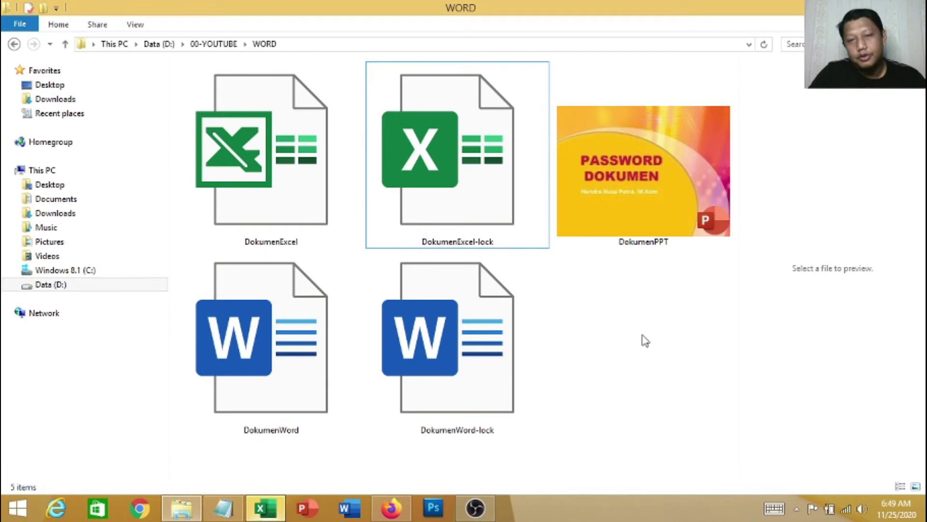
{"action": "left_click", "coordinate": [445, 203]}
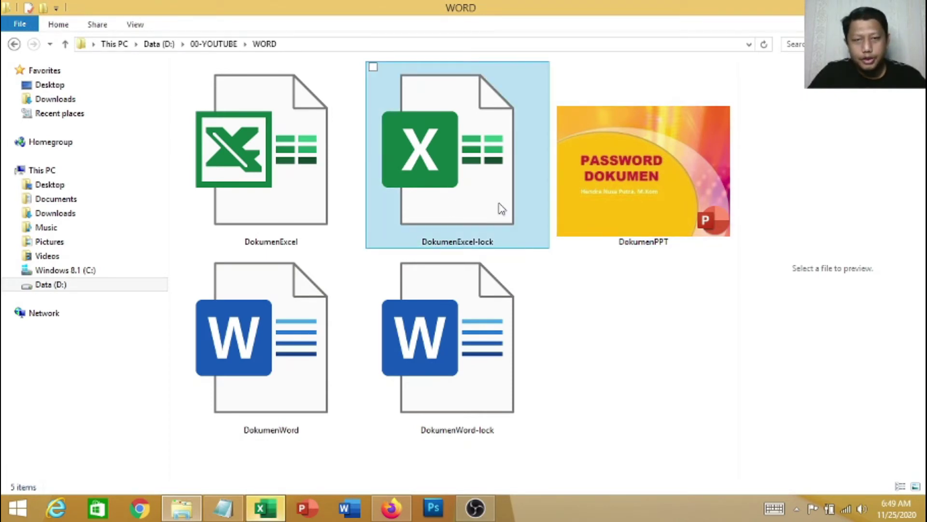
{"action": "left_click", "coordinate": [474, 179]}
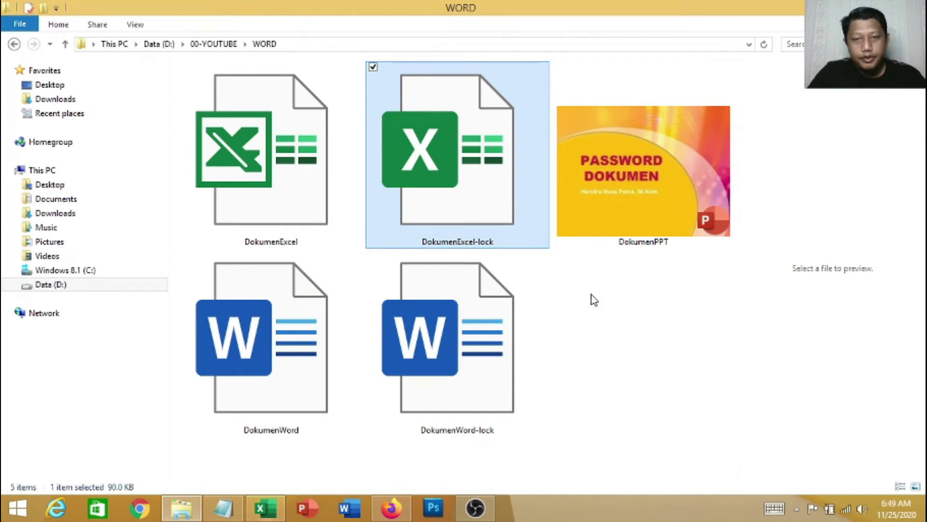
{"action": "left_click", "coordinate": [660, 337]}
Open DokumenExcel-lock, see its password prompt, cancel, and open it again
{"action": "double_click", "coordinate": [478, 198]}
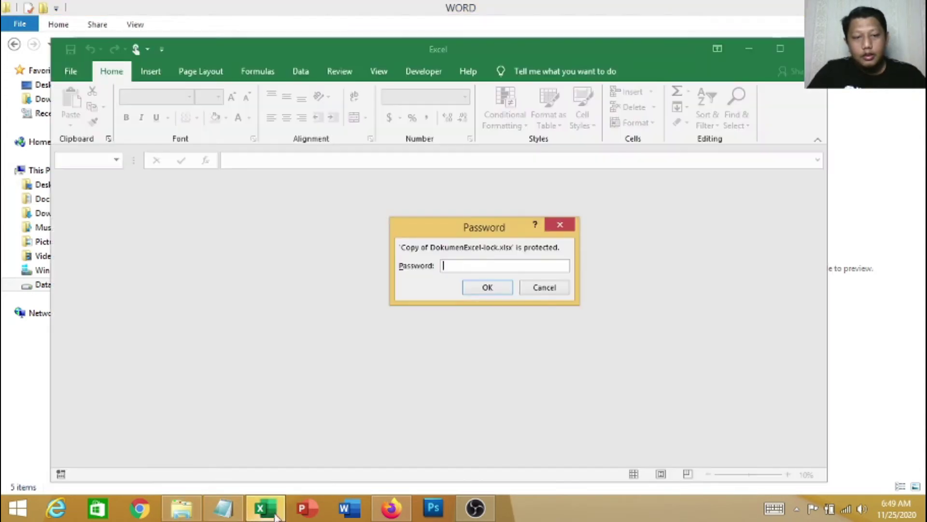
{"action": "left_click_drag", "start_coordinate": [505, 228], "coordinate": [458, 214]}
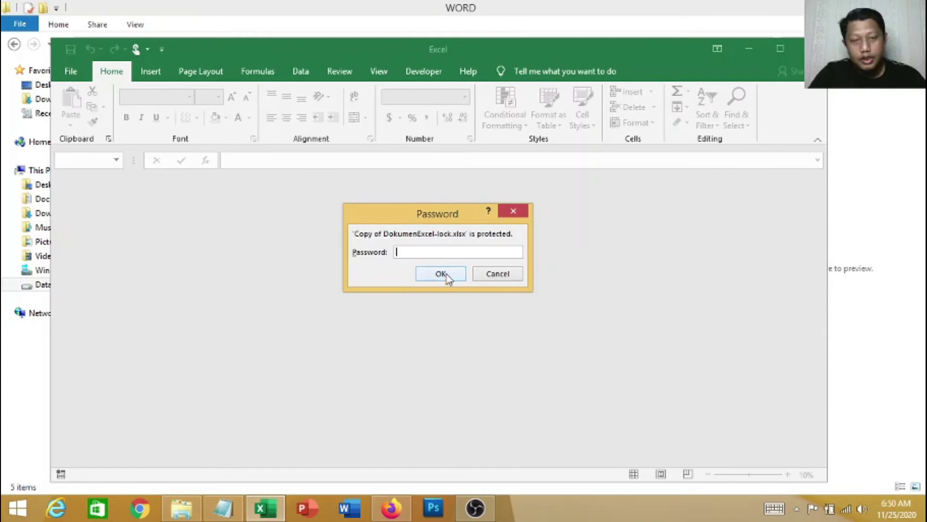
{"action": "left_click", "coordinate": [502, 277]}
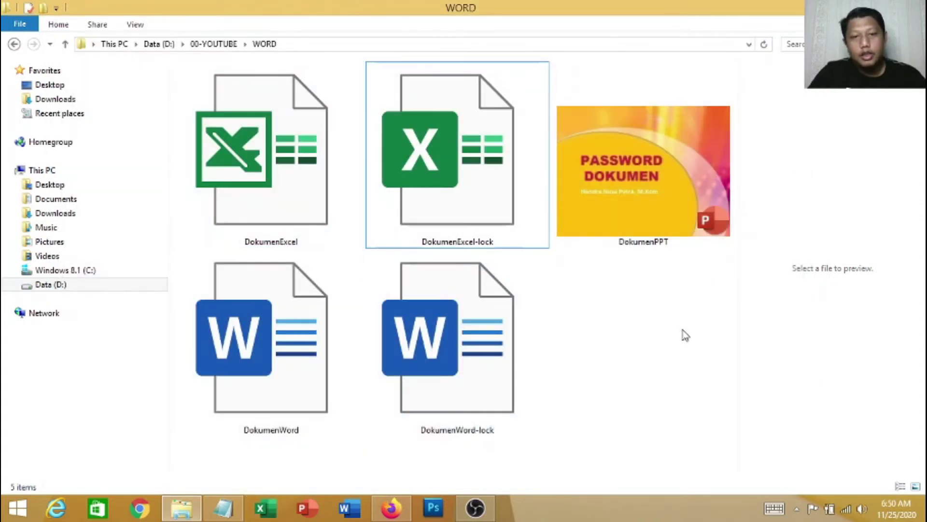
{"action": "double_click", "coordinate": [480, 188]}
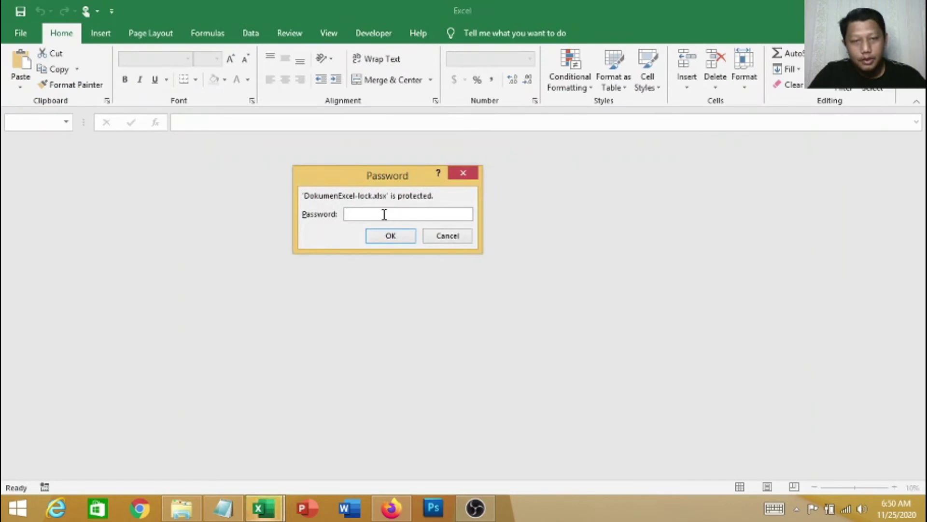
Enter the open password, then the modify password, to open DokumenExcel-lock with write access
{"action": "type", "text": "12345"}
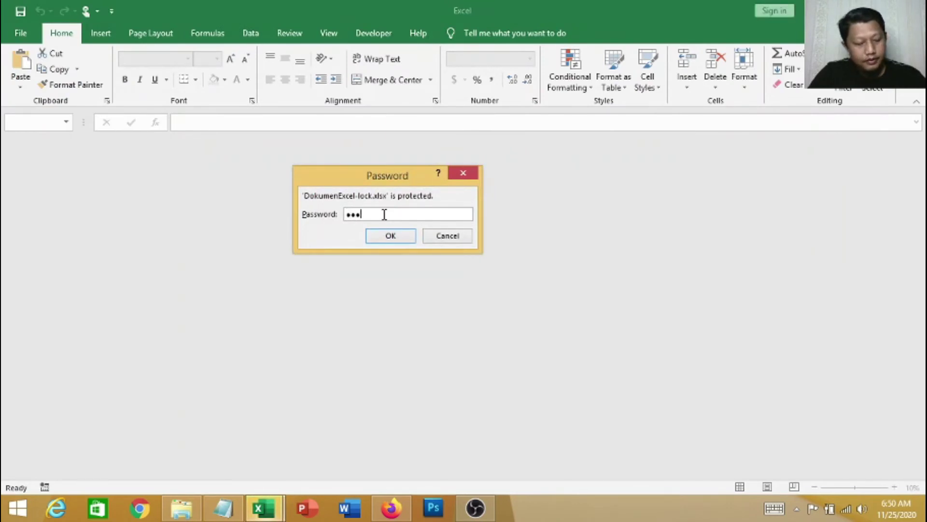
{"action": "left_click", "coordinate": [404, 238]}
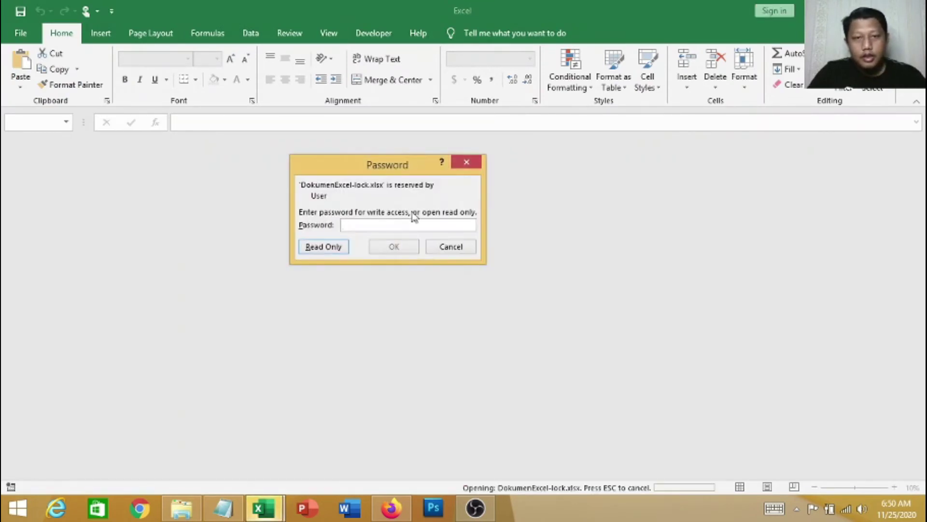
{"action": "left_click_drag", "start_coordinate": [375, 167], "coordinate": [485, 174]}
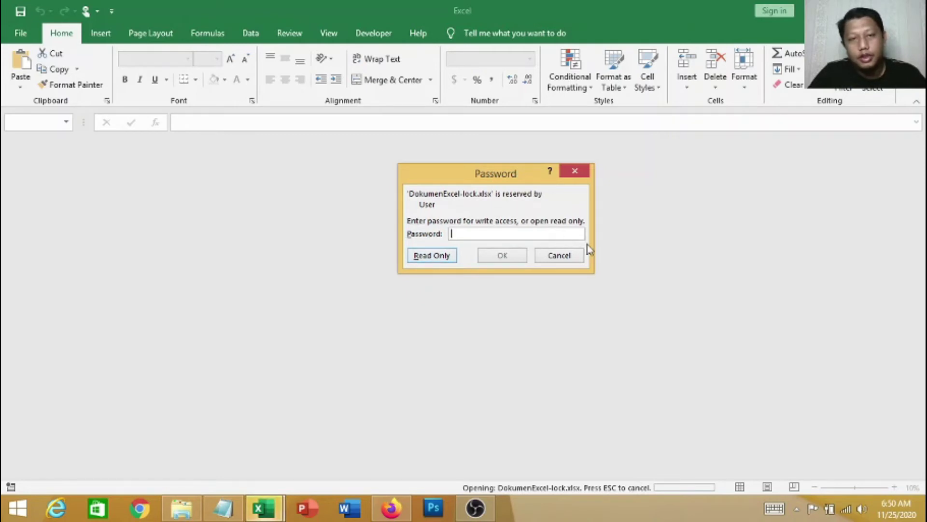
{"action": "left_click_drag", "start_coordinate": [482, 180], "coordinate": [440, 172]}
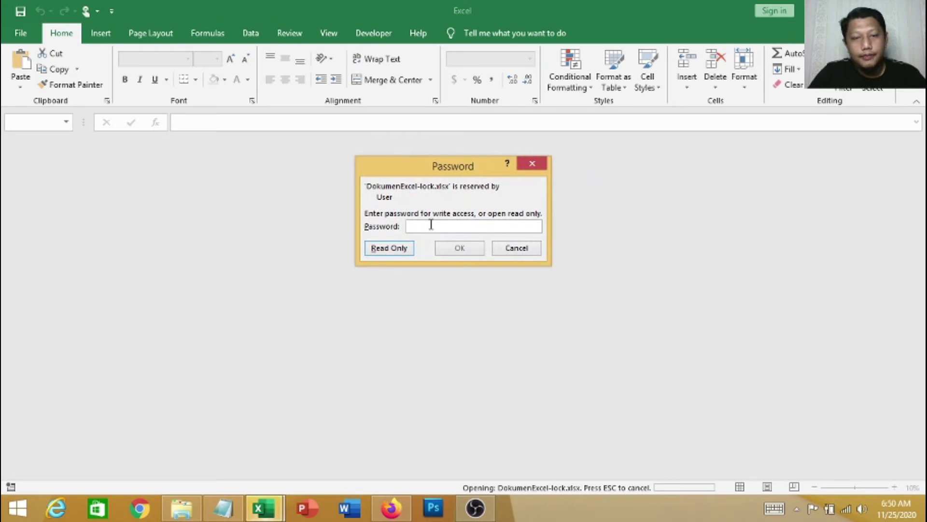
{"action": "type", "text": "12"}
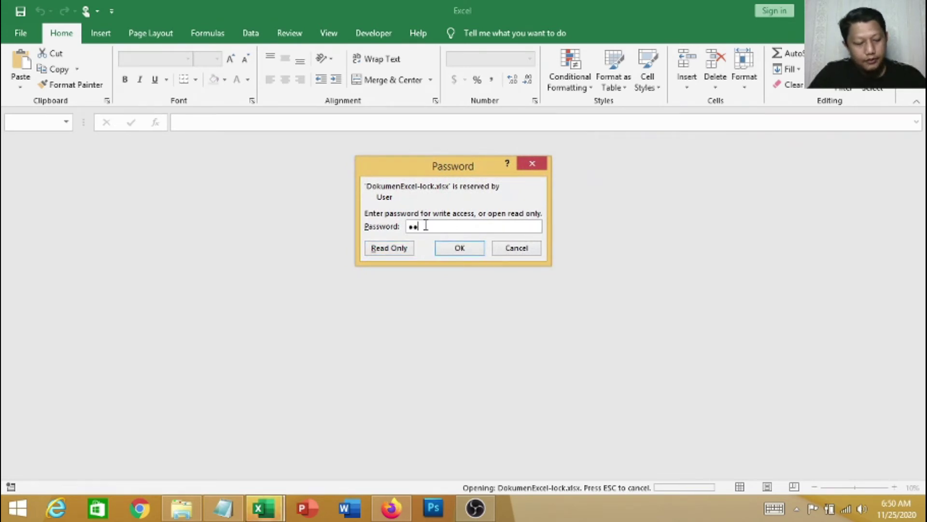
{"action": "left_click", "coordinate": [461, 248]}
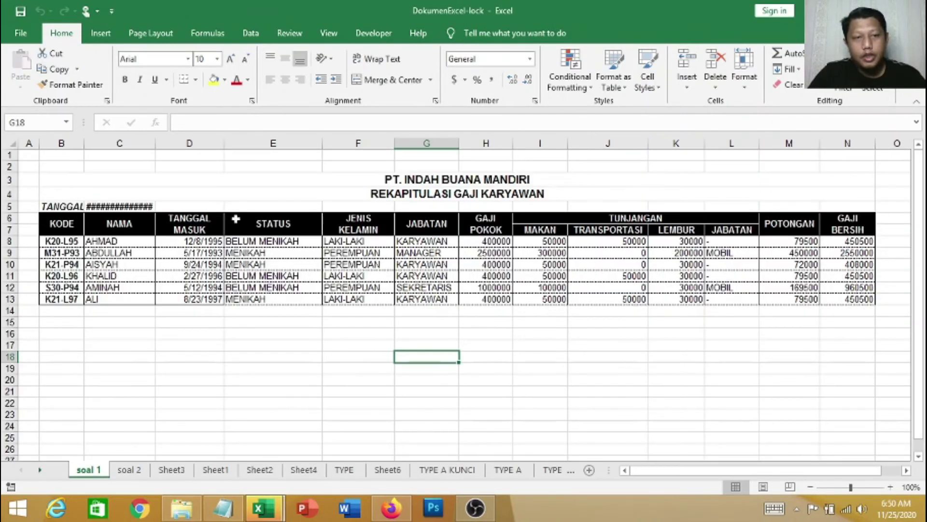
Fill the title rows B3:N4 of the salary sheet yellow
{"action": "left_click_drag", "start_coordinate": [290, 183], "coordinate": [360, 346]}
{"action": "left_click", "coordinate": [510, 359]}
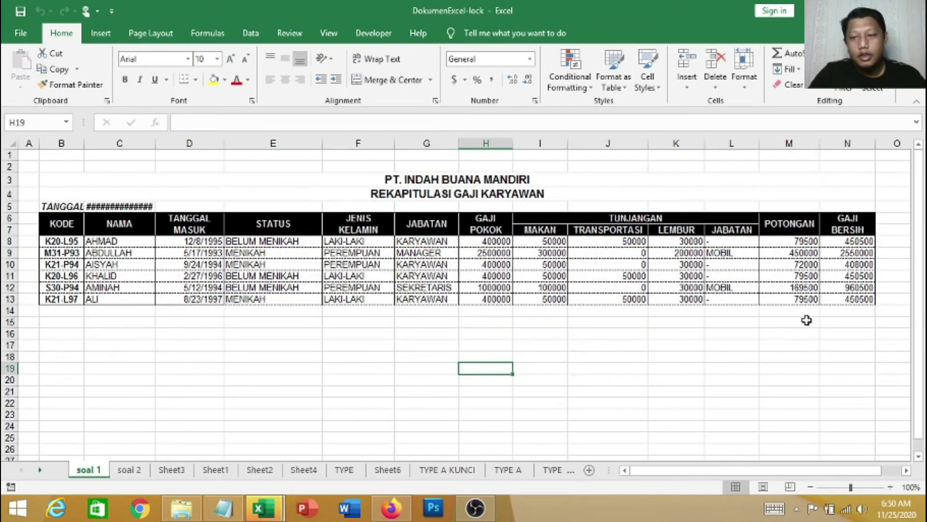
{"action": "left_click_drag", "start_coordinate": [856, 338], "coordinate": [72, 193]}
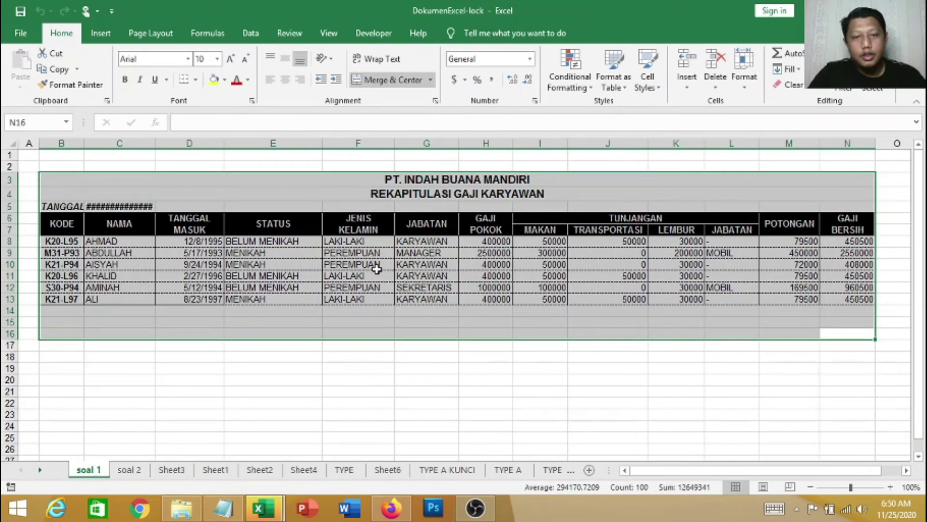
{"action": "left_click", "coordinate": [314, 285]}
{"action": "left_click_drag", "start_coordinate": [466, 173], "coordinate": [464, 194]}
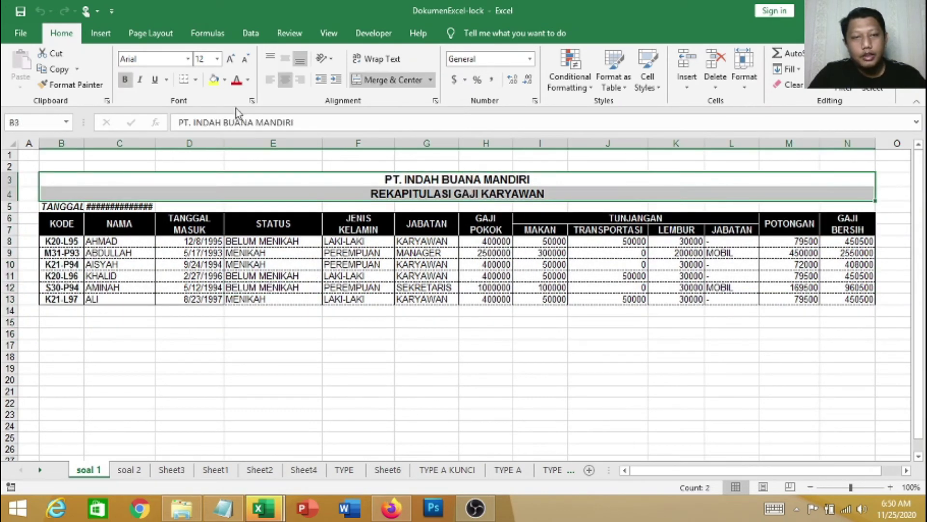
{"action": "left_click", "coordinate": [214, 82]}
Save the workbook and close Excel
{"action": "left_click", "coordinate": [623, 392]}
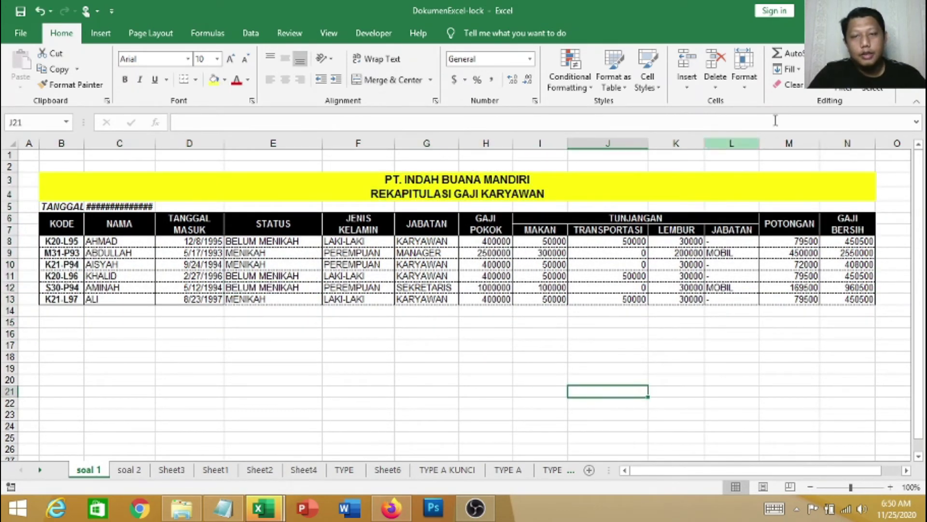
{"action": "left_click", "coordinate": [19, 13]}
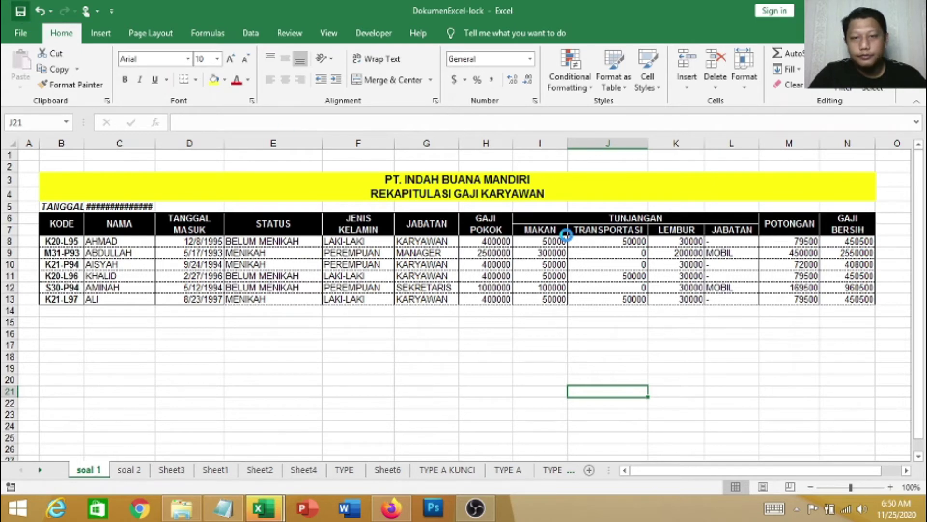
{"action": "left_click", "coordinate": [915, 11]}
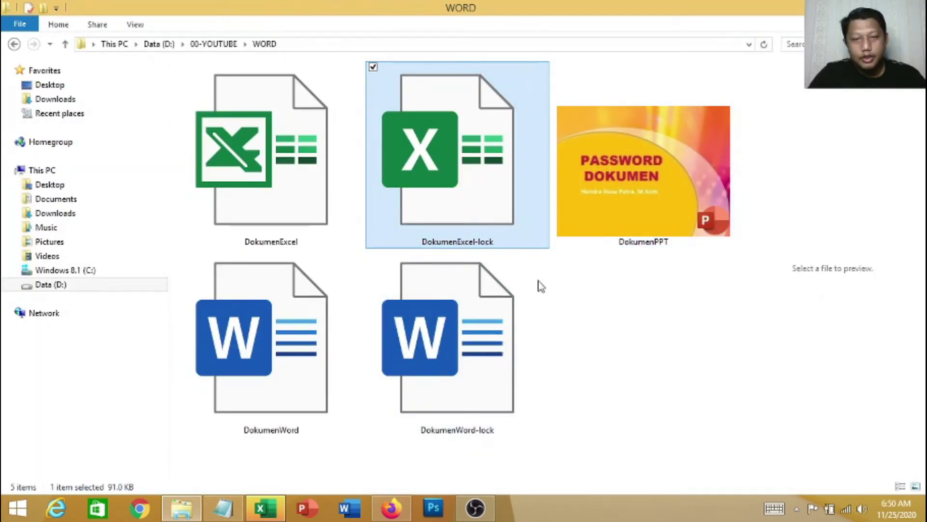
Reopen DokumenExcel-lock, pass the open-password check, and choose Read Only at the modify prompt
{"action": "double_click", "coordinate": [471, 216]}
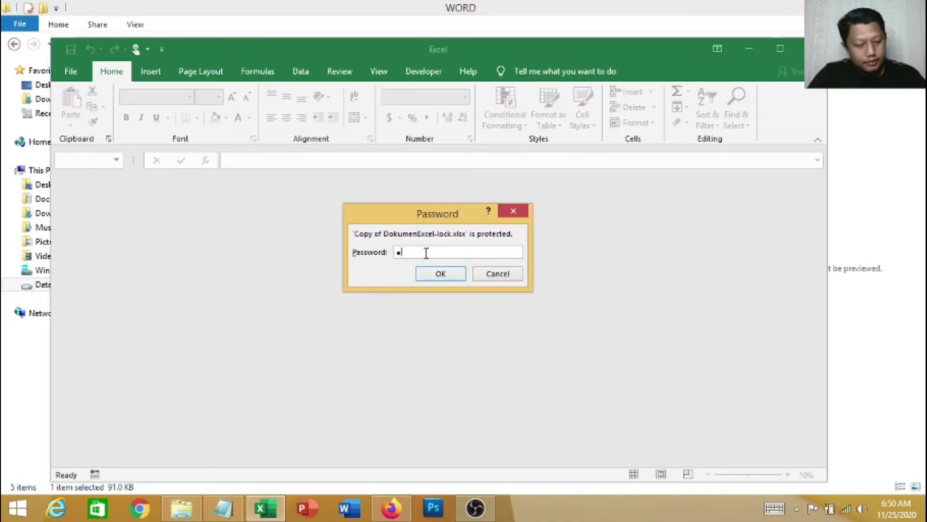
{"action": "left_click", "coordinate": [448, 275]}
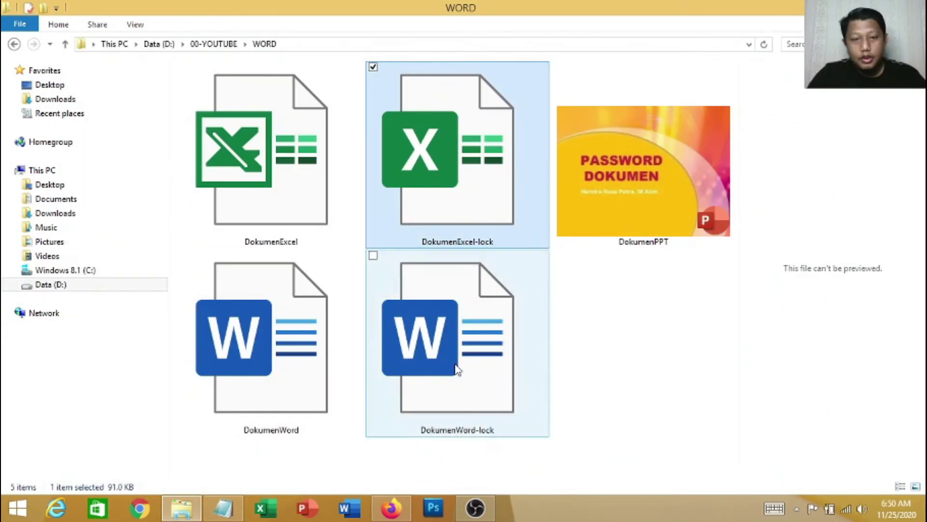
{"action": "left_click", "coordinate": [356, 178]}
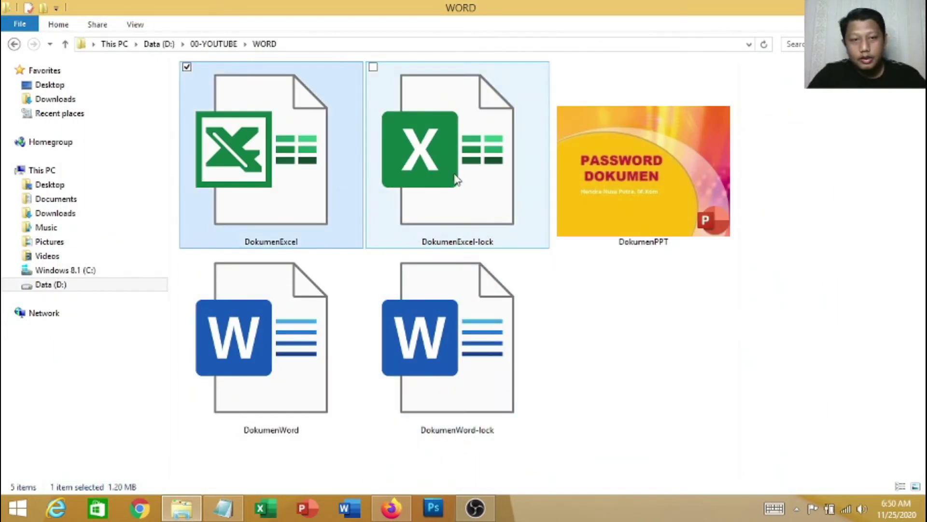
{"action": "left_click", "coordinate": [386, 184]}
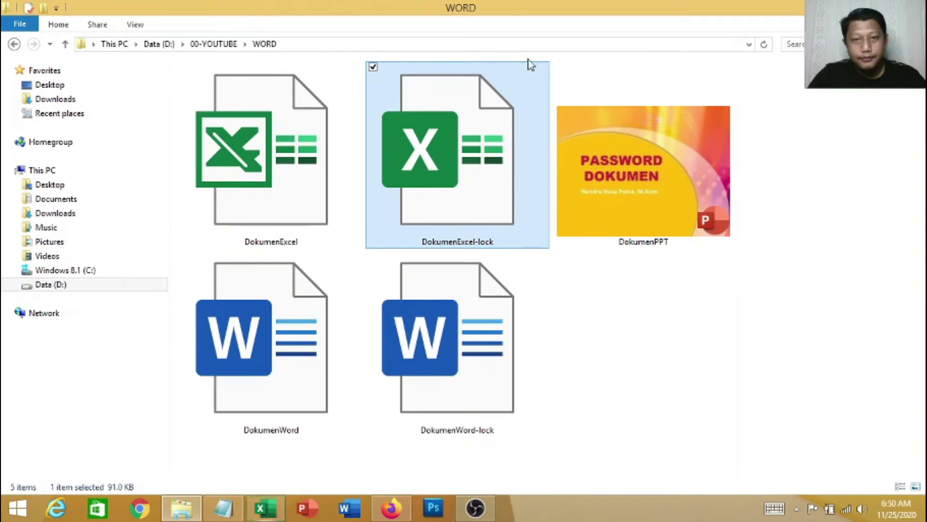
{"action": "left_click", "coordinate": [656, 257]}
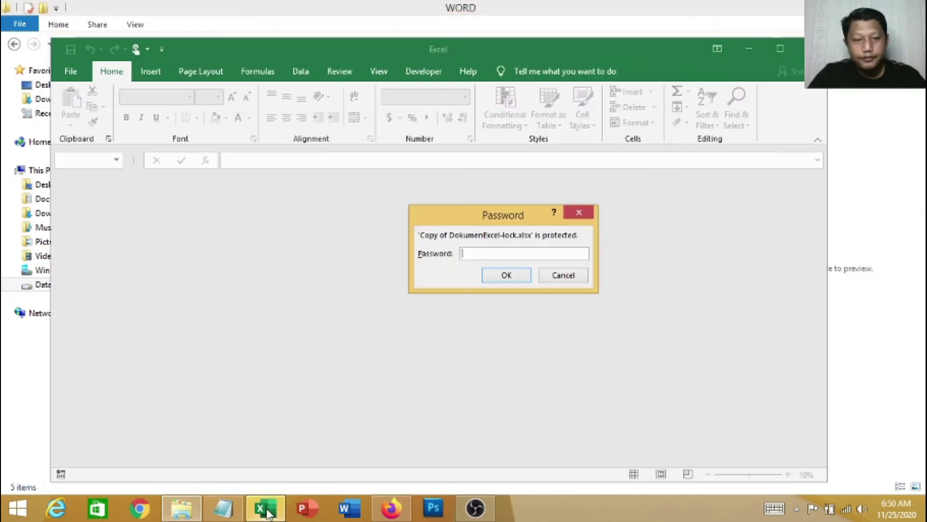
{"action": "left_click_drag", "start_coordinate": [498, 218], "coordinate": [442, 220]}
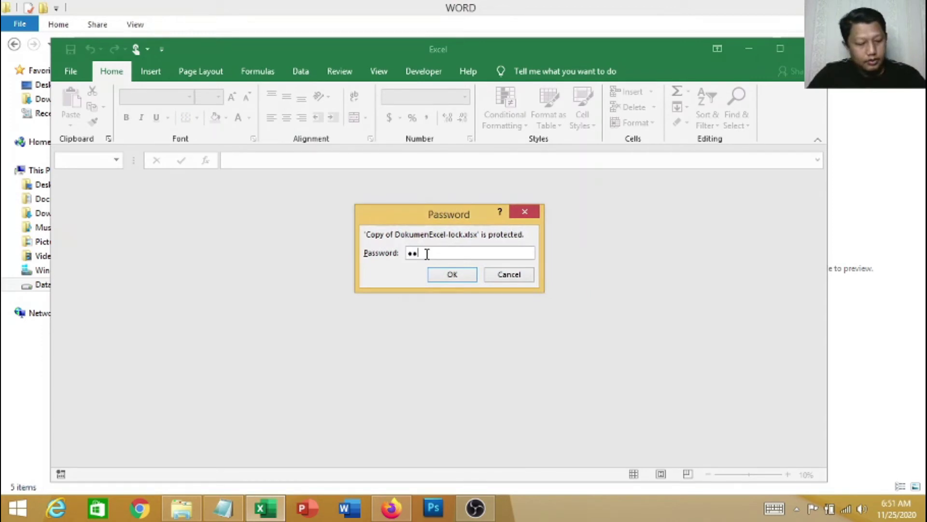
{"action": "left_click", "coordinate": [447, 274]}
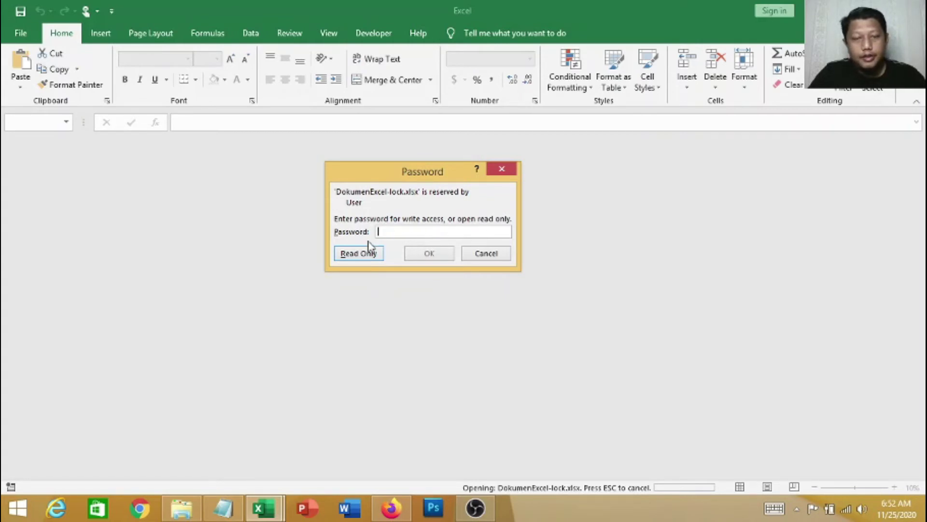
{"action": "left_click", "coordinate": [358, 254]}
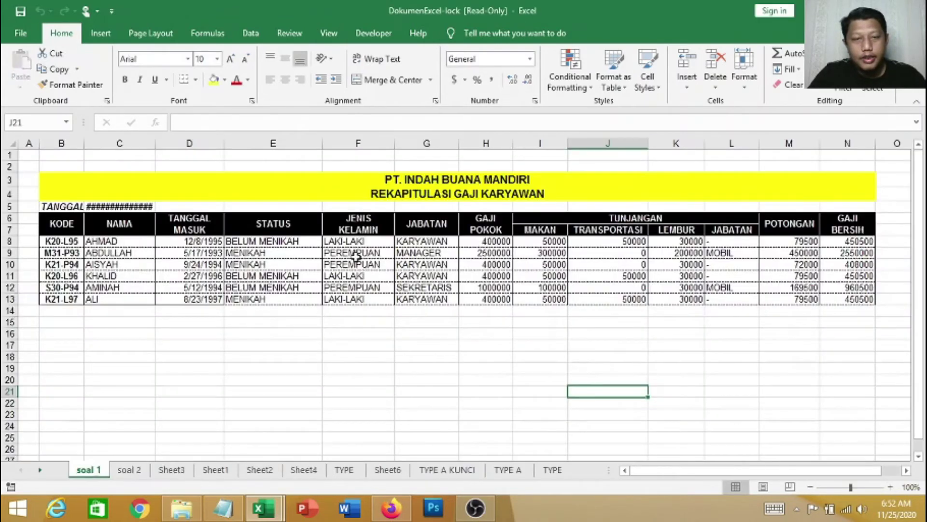
Delete the title text in cell B3 and attempt to save, triggering the read-only warning
{"action": "left_click", "coordinate": [396, 193]}
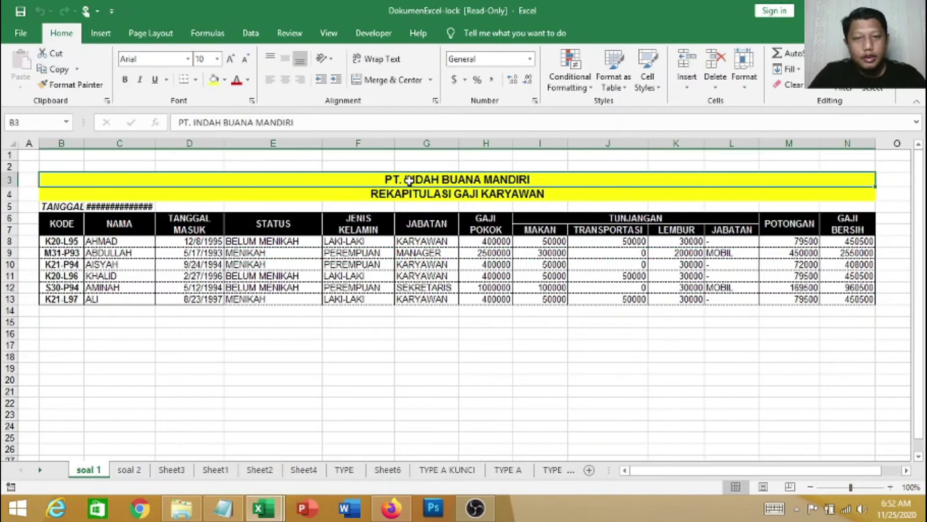
{"action": "left_click", "coordinate": [404, 265]}
{"action": "left_click", "coordinate": [397, 190]}
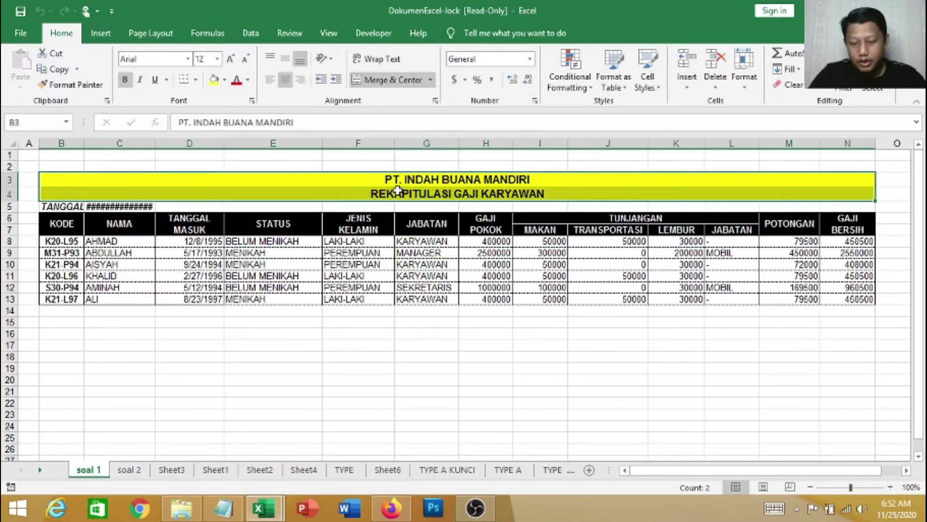
{"action": "key", "text": "Delete"}
{"action": "left_click", "coordinate": [433, 360]}
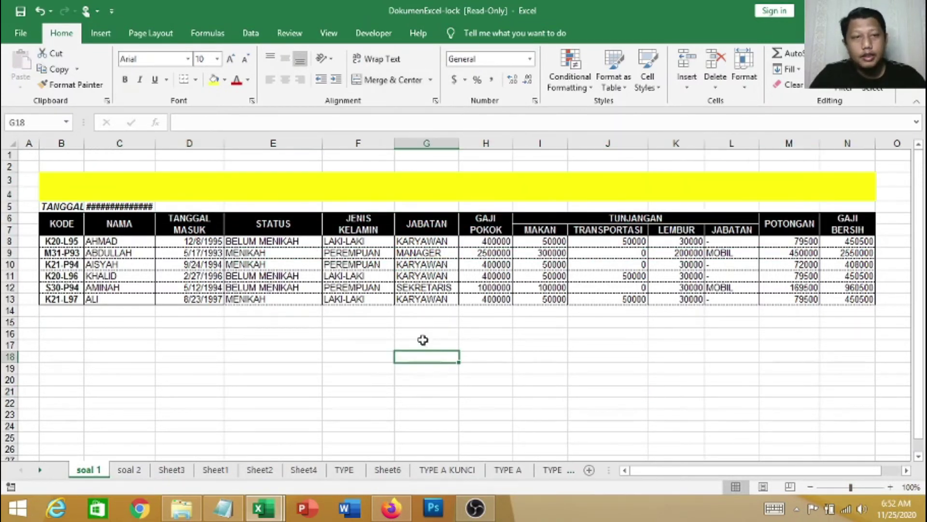
{"action": "left_click", "coordinate": [21, 13]}
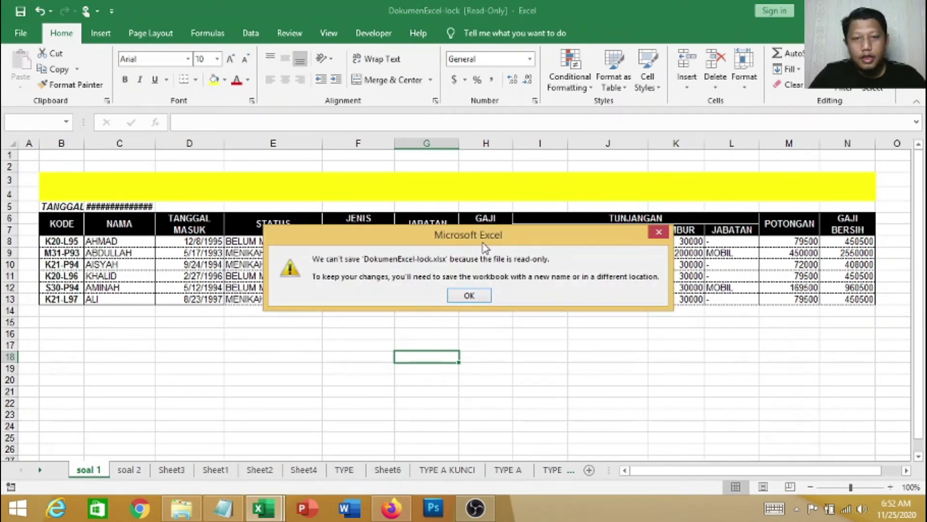
{"action": "left_click_drag", "start_coordinate": [483, 244], "coordinate": [456, 237]}
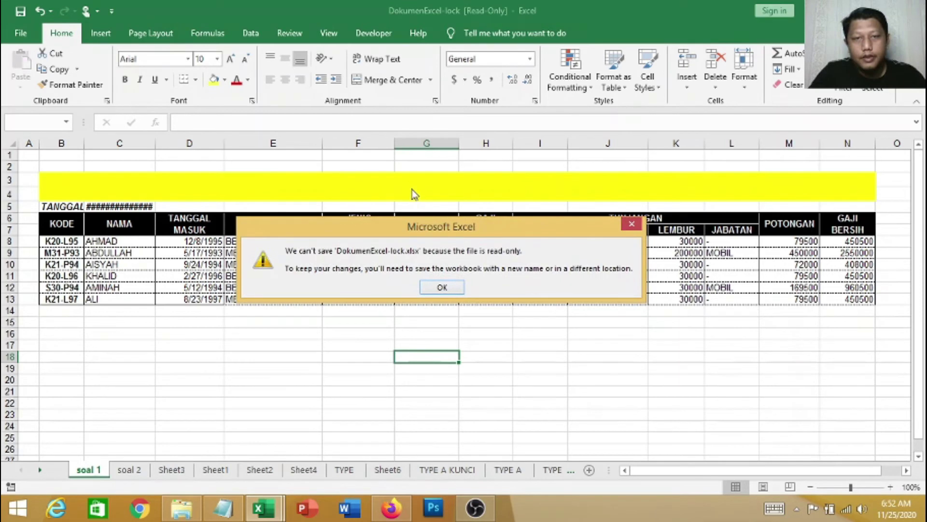
Cancel saving a copy of the read-only workbook to the WORD folder, then close Excel
{"action": "left_click", "coordinate": [442, 287]}
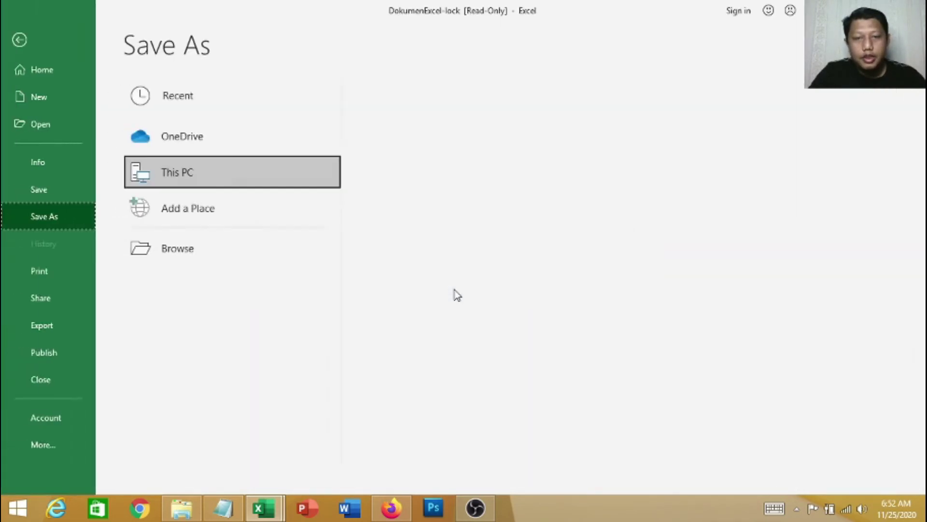
{"action": "left_click", "coordinate": [455, 144]}
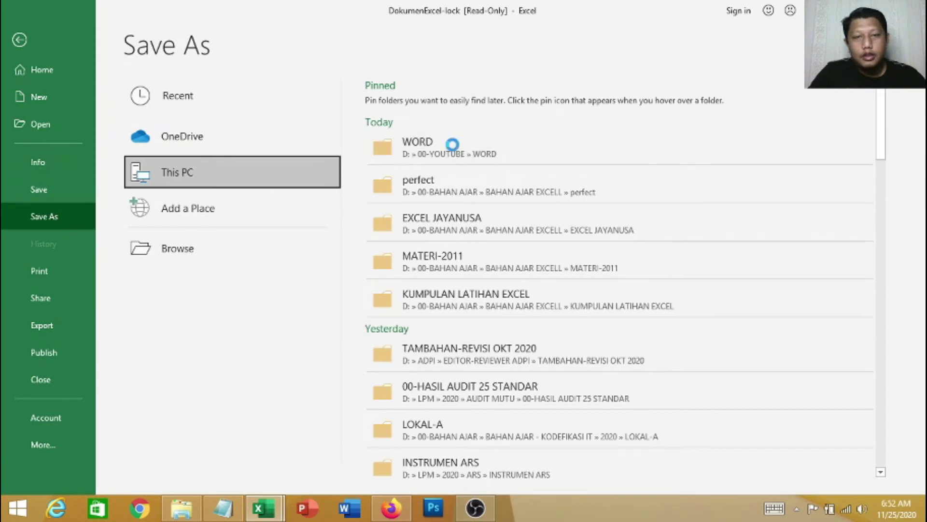
{"action": "left_click", "coordinate": [246, 316]}
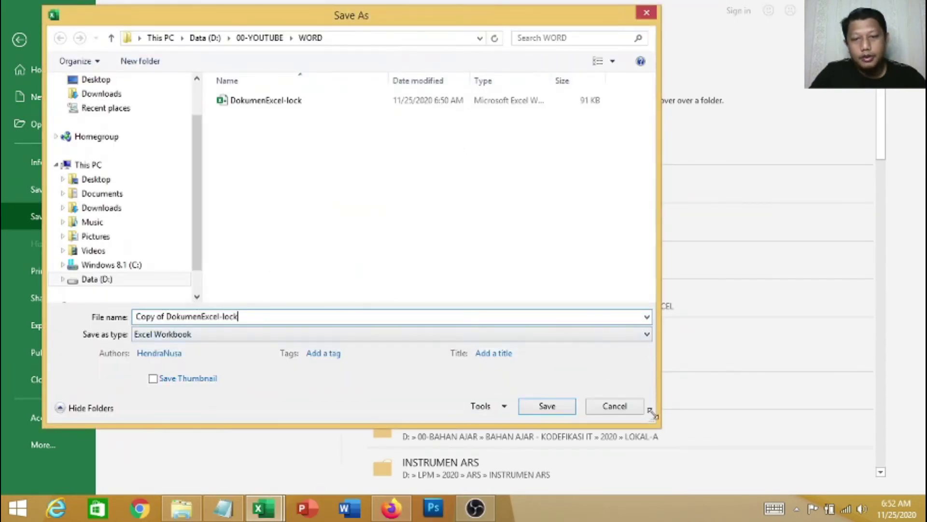
{"action": "left_click", "coordinate": [615, 407]}
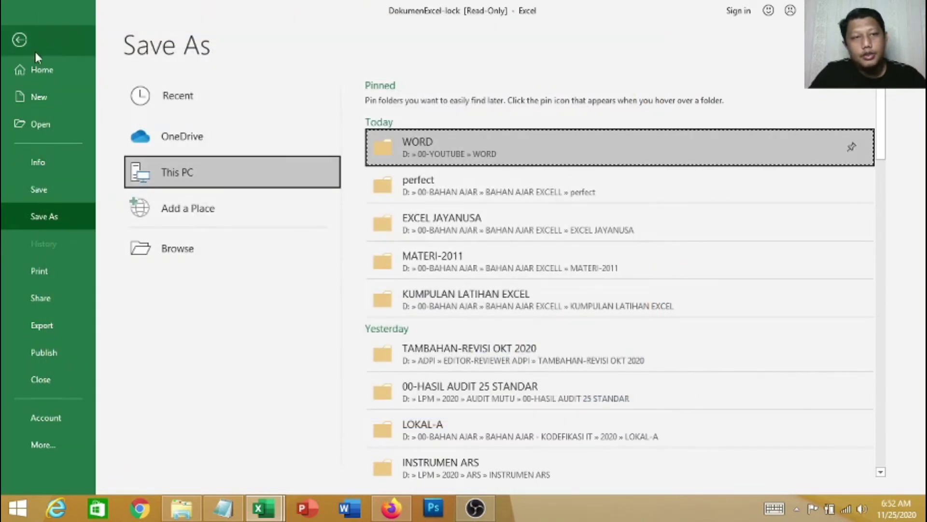
{"action": "left_click", "coordinate": [21, 40]}
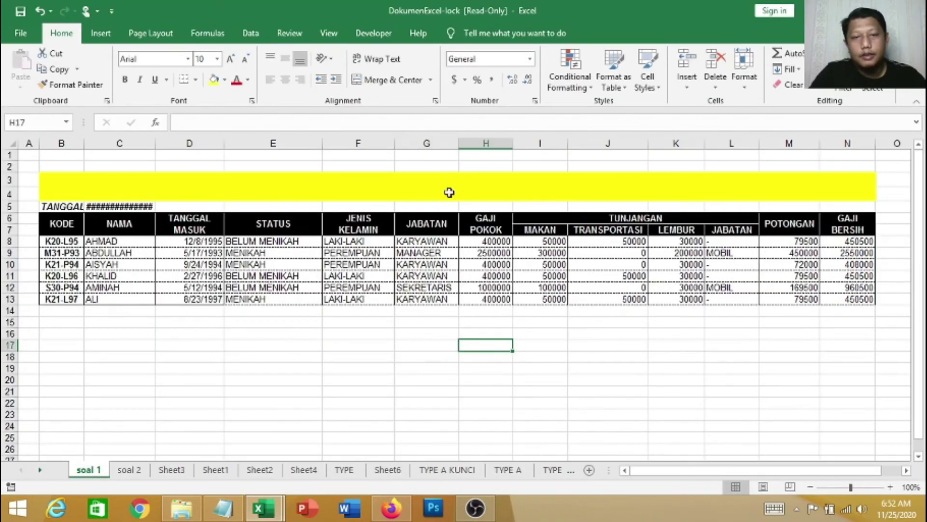
{"action": "left_click", "coordinate": [913, 9]}
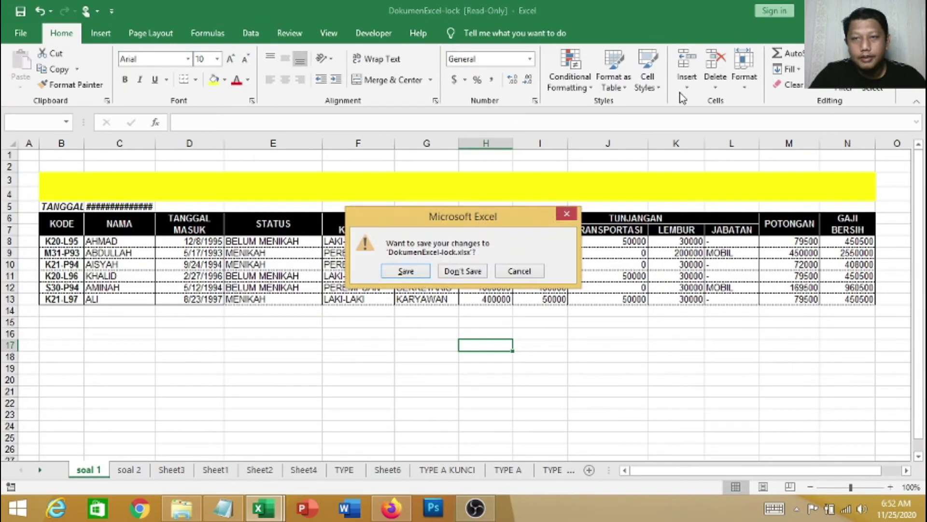
Close Excel without saving, then open DokumenPPT from the WORD folder in PowerPoint
{"action": "left_click", "coordinate": [463, 276]}
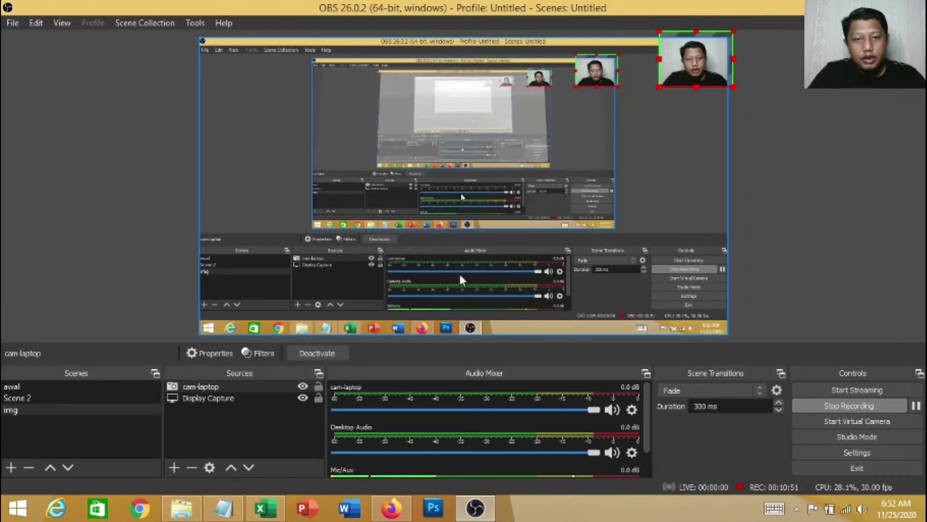
{"action": "left_click", "coordinate": [177, 510]}
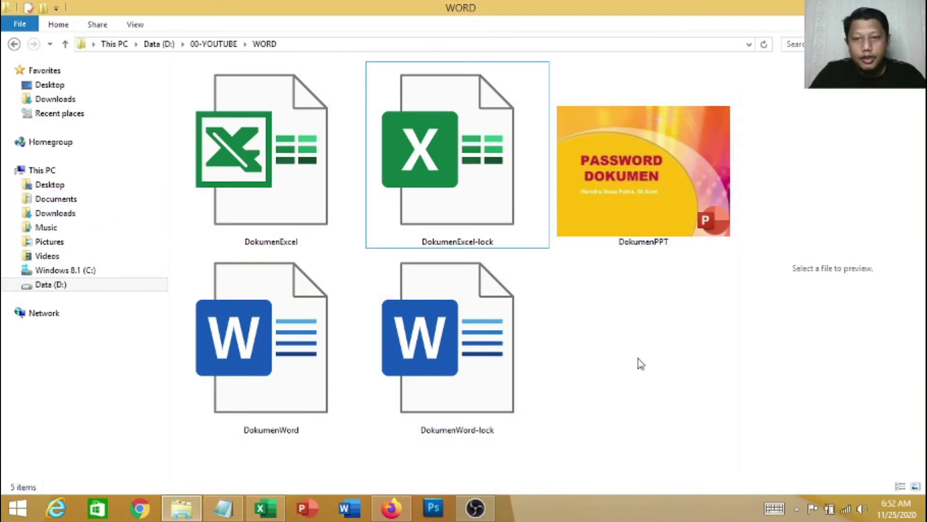
{"action": "left_click", "coordinate": [645, 178]}
{"action": "double_click", "coordinate": [644, 178]}
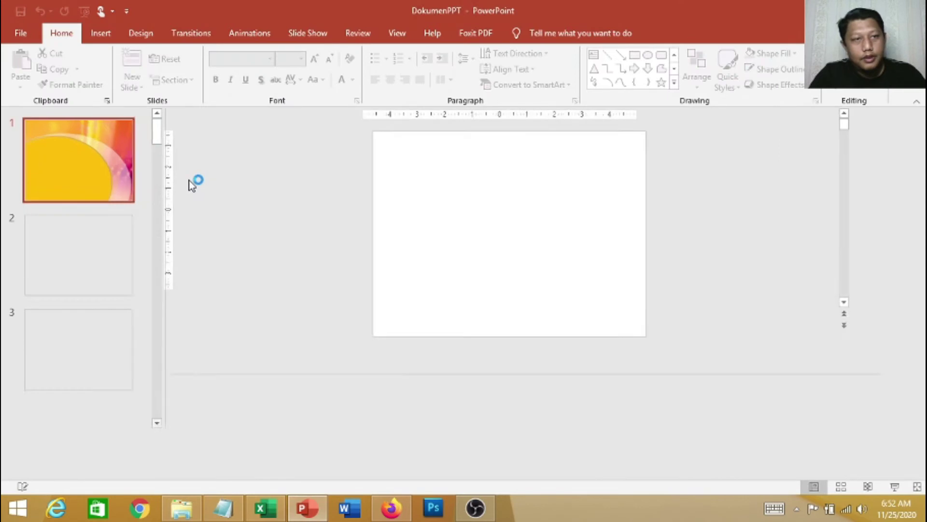
Start a Save As of the presentation into the WORD folder
{"action": "left_click", "coordinate": [16, 30]}
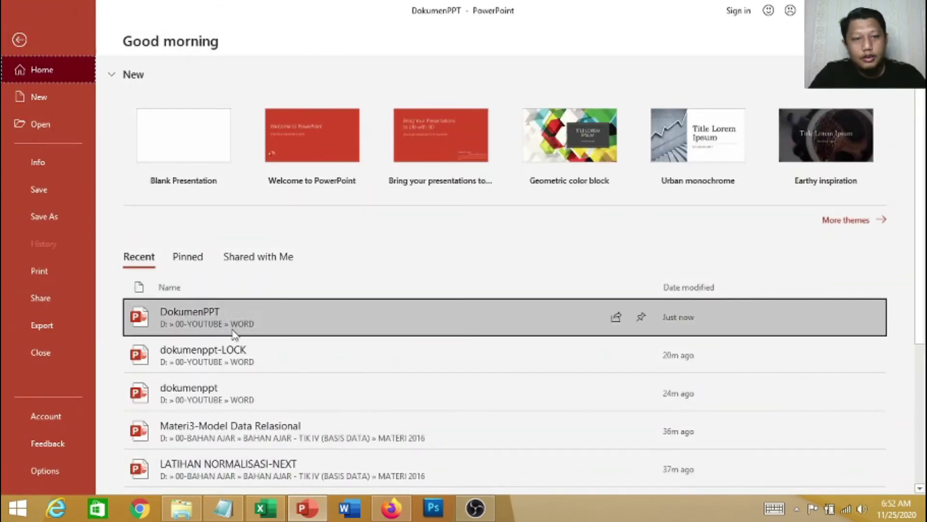
{"action": "left_click", "coordinate": [60, 215]}
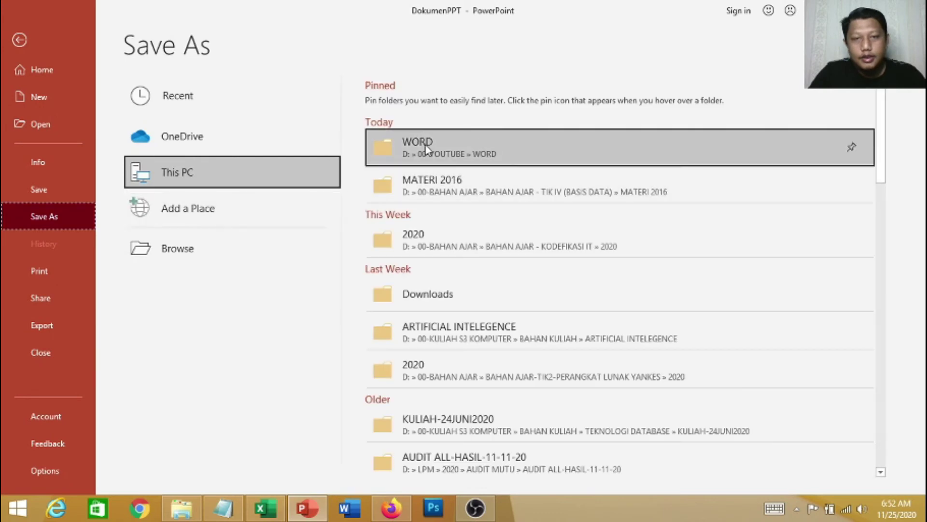
{"action": "left_click", "coordinate": [468, 148]}
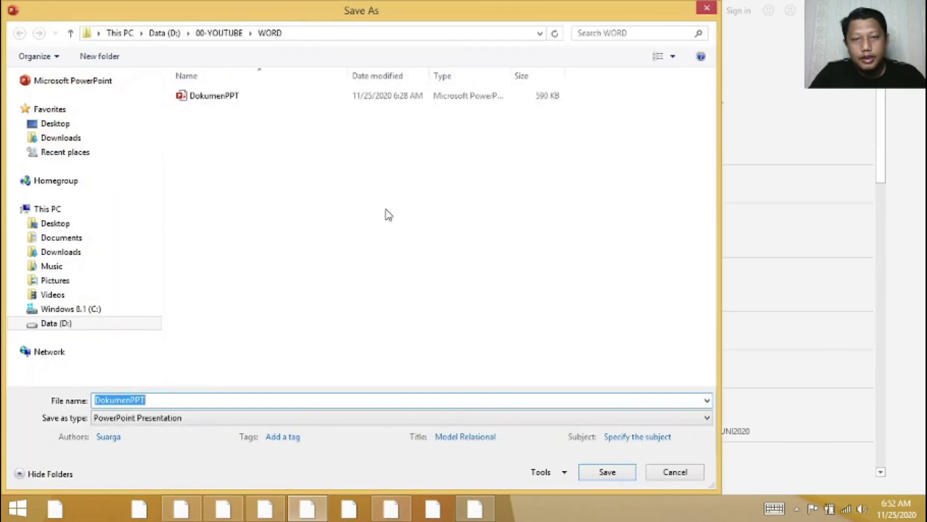
{"action": "left_click", "coordinate": [563, 473]}
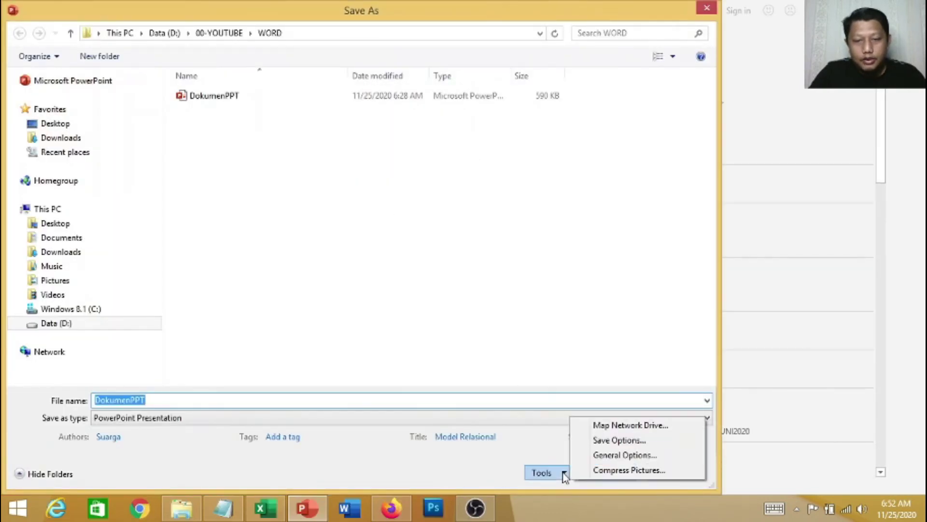
Set and confirm open and modify passwords in General Options, then save as DokumenPPT-lock
{"action": "left_click", "coordinate": [625, 455]}
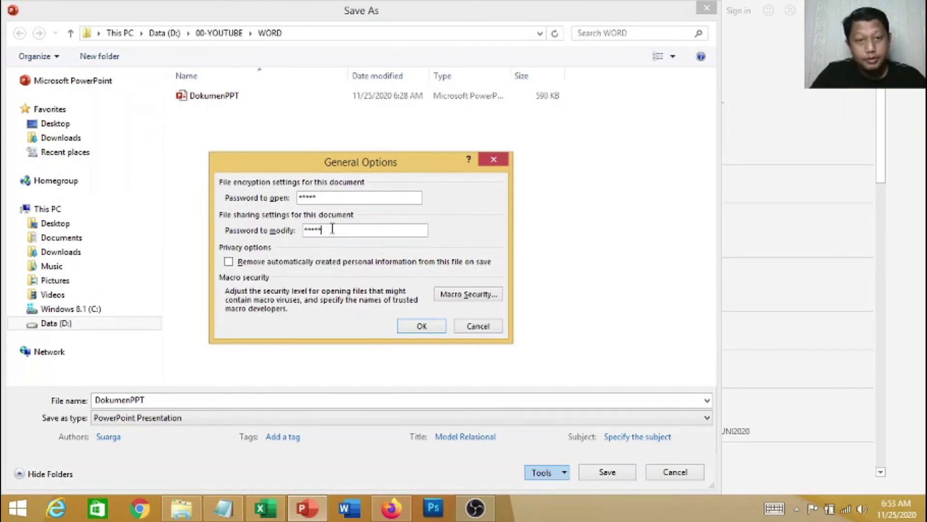
{"action": "left_click", "coordinate": [422, 327]}
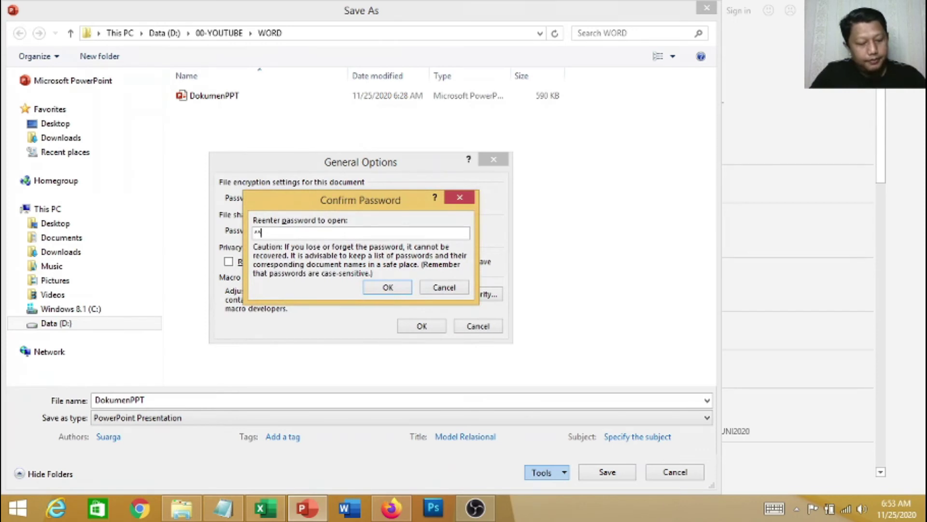
{"action": "left_click", "coordinate": [387, 287]}
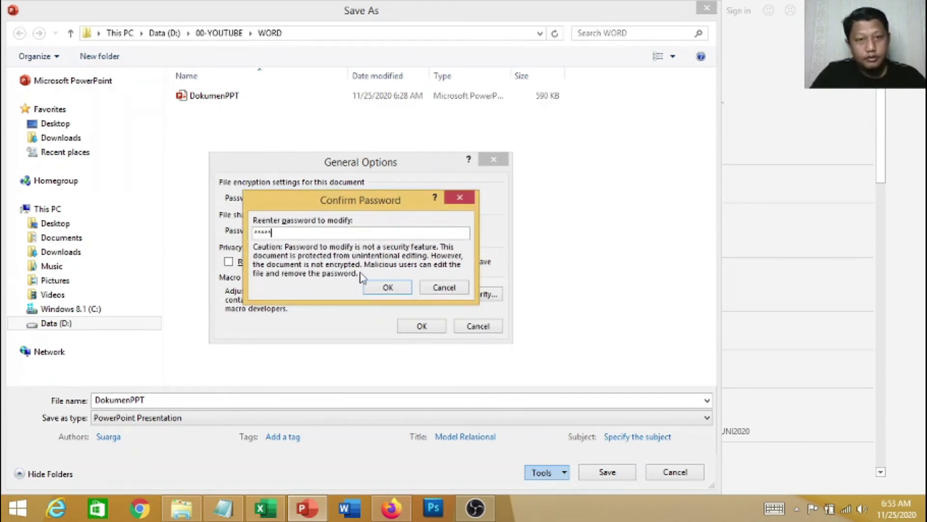
{"action": "left_click", "coordinate": [390, 288]}
{"action": "key", "text": "Return"}
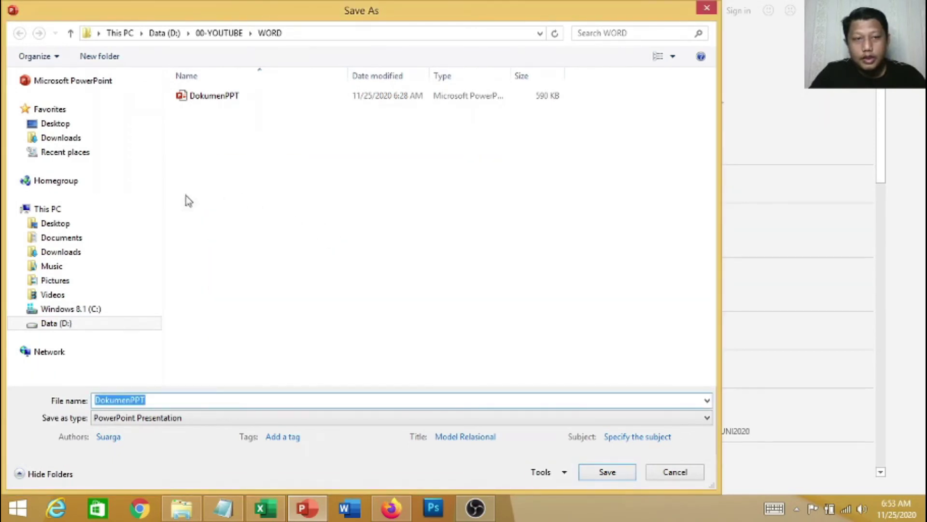
{"action": "left_click", "coordinate": [178, 399]}
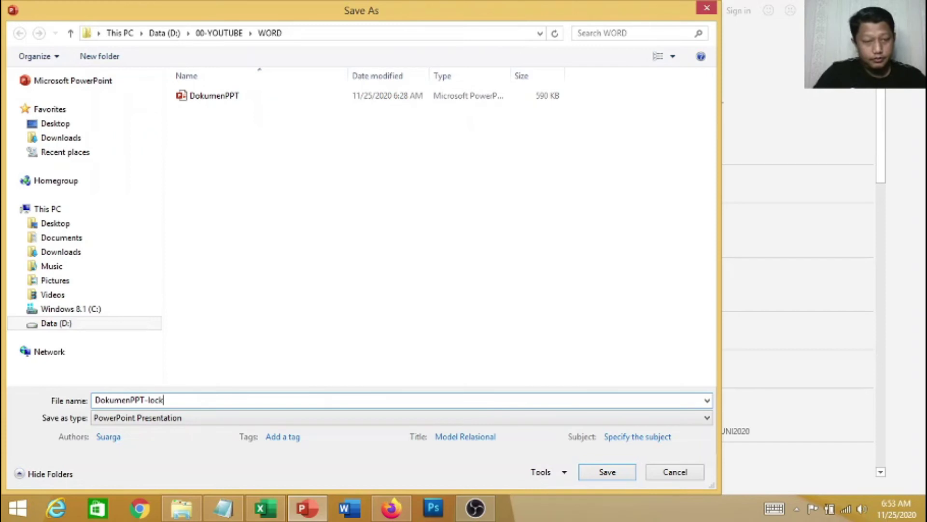
{"action": "left_click", "coordinate": [607, 471]}
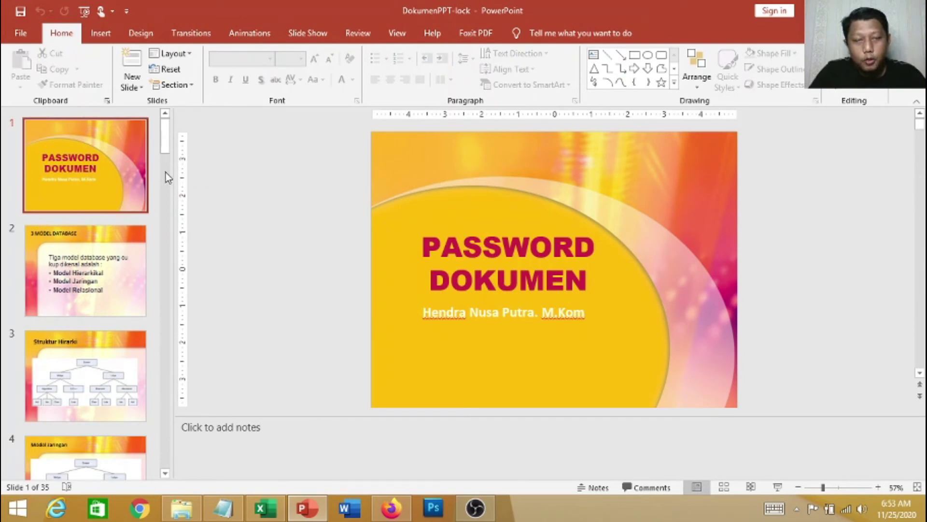
Check slides 2 and 3 of the saved copy, then close PowerPoint
{"action": "left_click", "coordinate": [122, 273]}
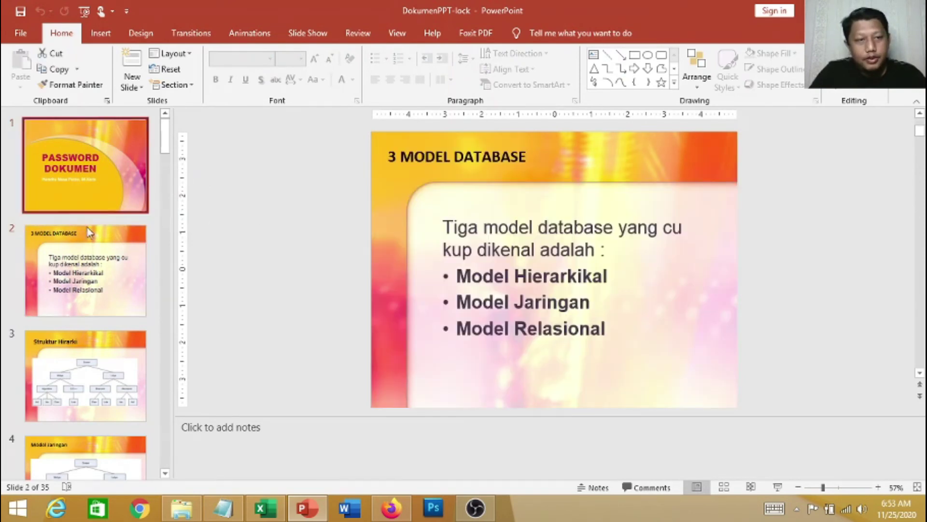
{"action": "left_click", "coordinate": [100, 372]}
{"action": "key", "text": "Home"}
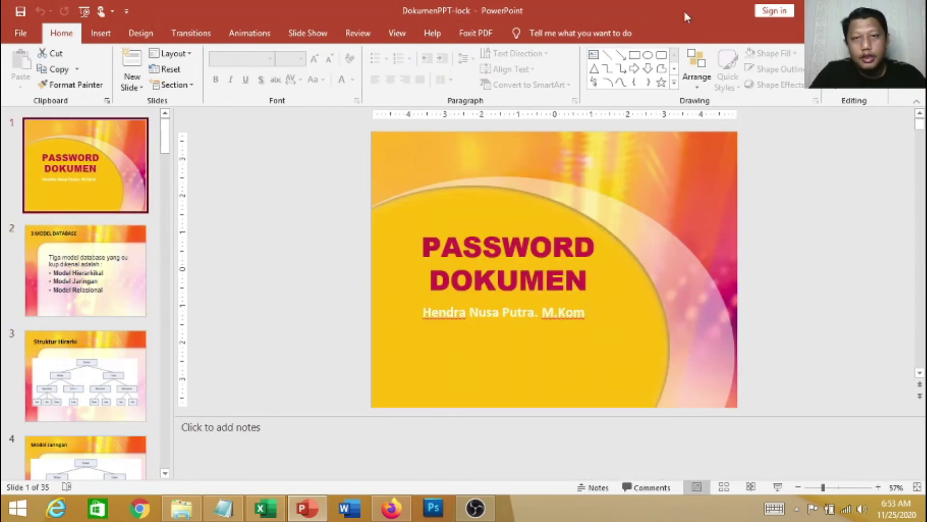
{"action": "left_click", "coordinate": [912, 10]}
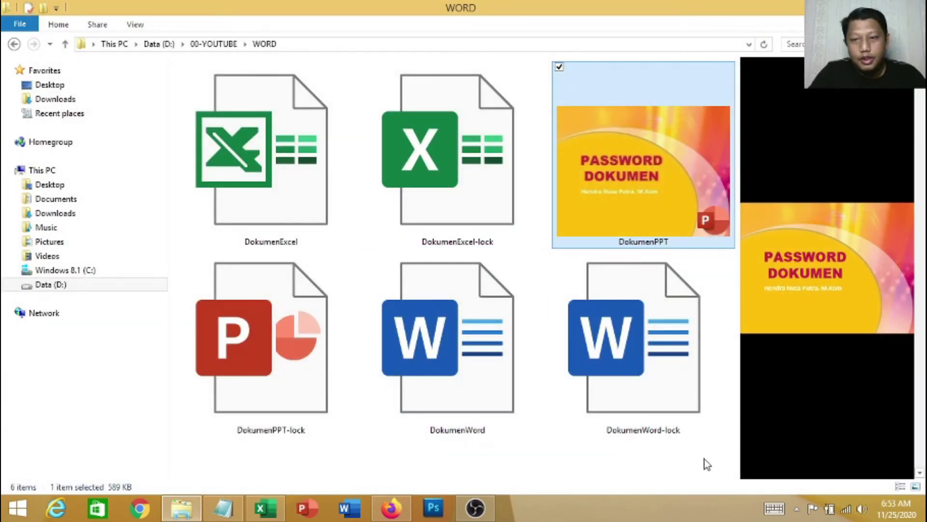
Open DokumenPPT-lock from the WORD folder to bring up its password prompt
{"action": "left_click", "coordinate": [704, 460]}
{"action": "left_click", "coordinate": [275, 374]}
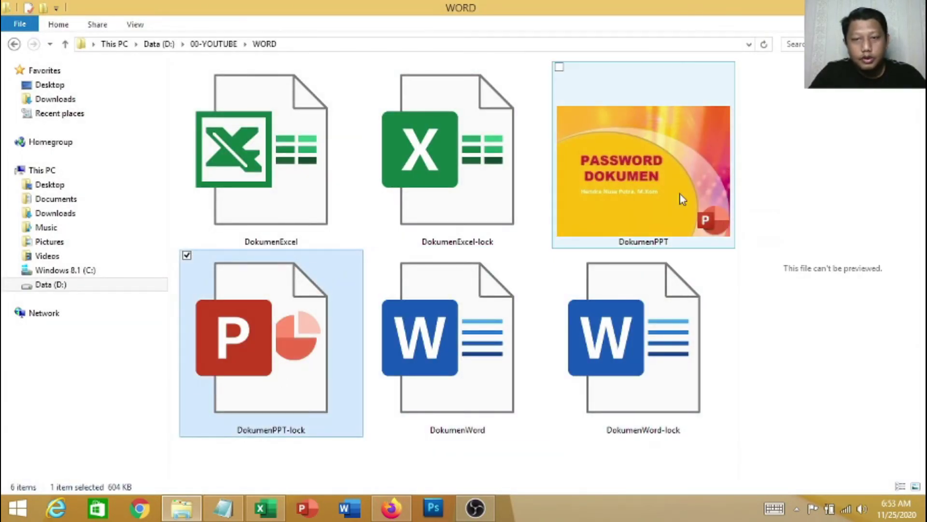
{"action": "left_click", "coordinate": [640, 207]}
{"action": "left_click", "coordinate": [478, 178]}
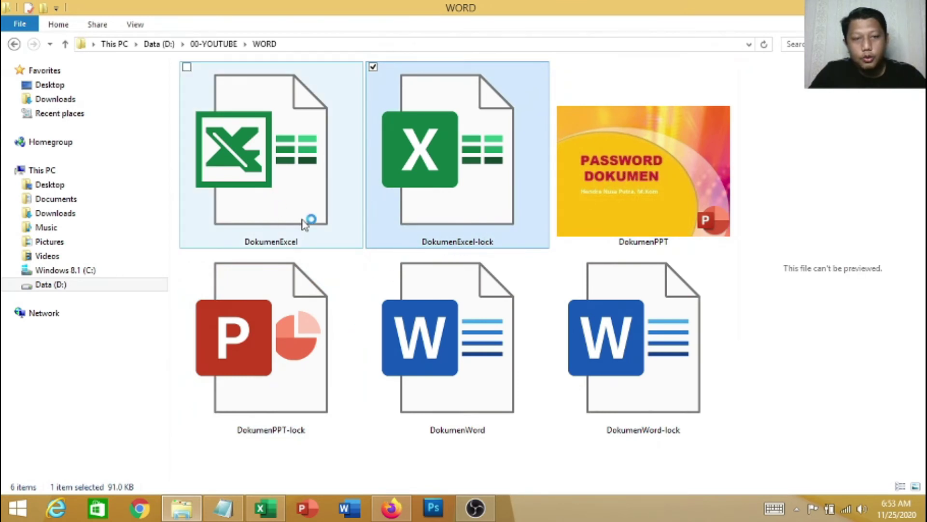
{"action": "left_click", "coordinate": [675, 192]}
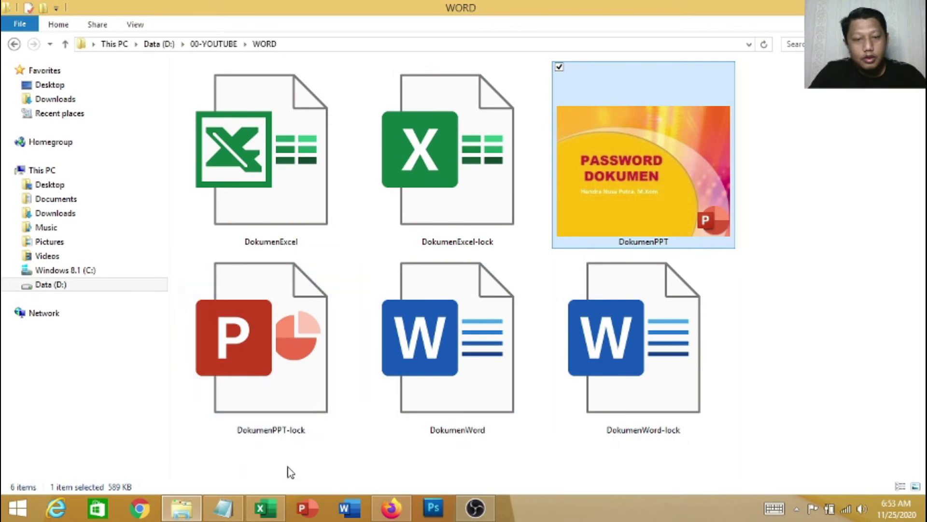
{"action": "left_click", "coordinate": [313, 346]}
{"action": "double_click", "coordinate": [313, 346]}
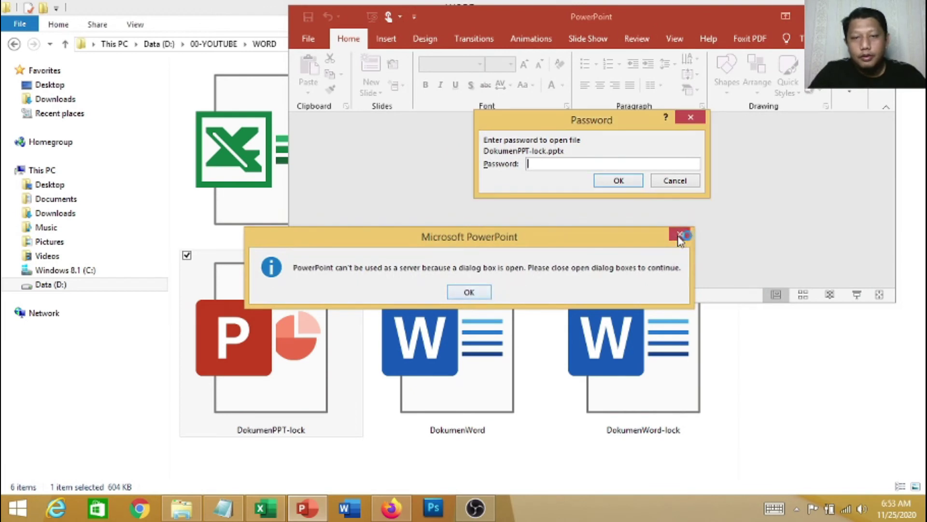
Dismiss the server warning, enter the open and modify passwords, and maximize the window
{"action": "left_click", "coordinate": [678, 233]}
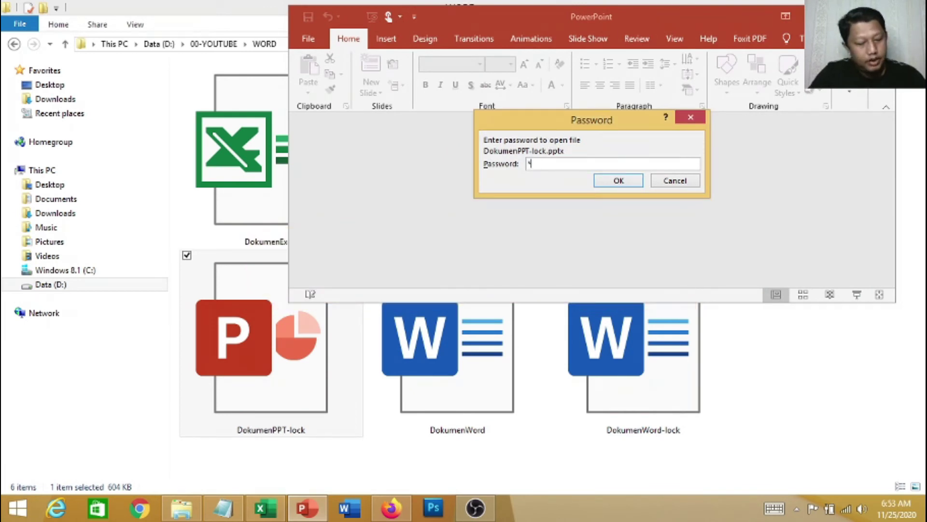
{"action": "left_click", "coordinate": [616, 182]}
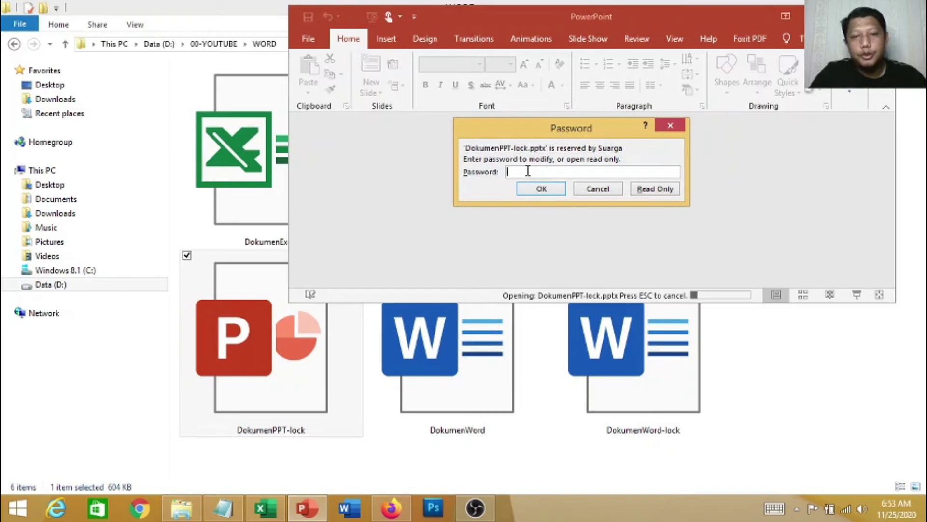
{"action": "left_click_drag", "start_coordinate": [550, 133], "coordinate": [473, 146]}
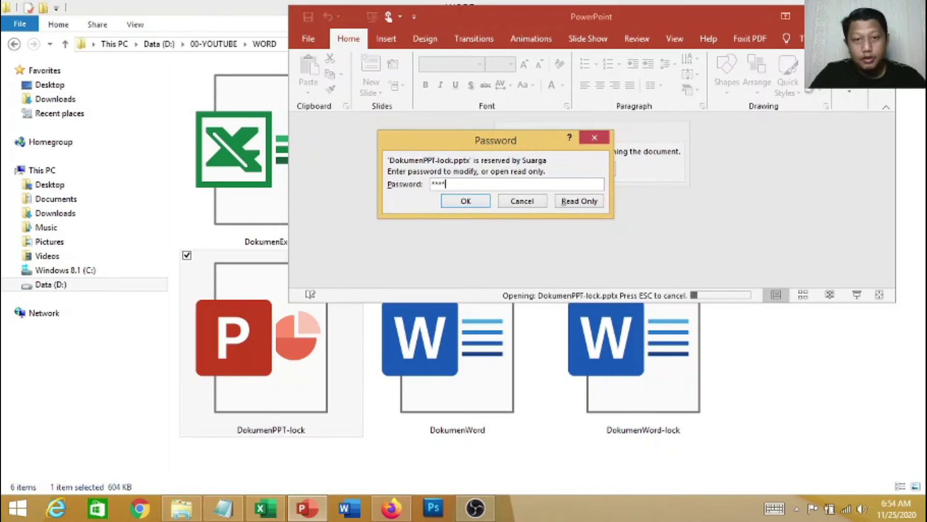
{"action": "left_click", "coordinate": [472, 201]}
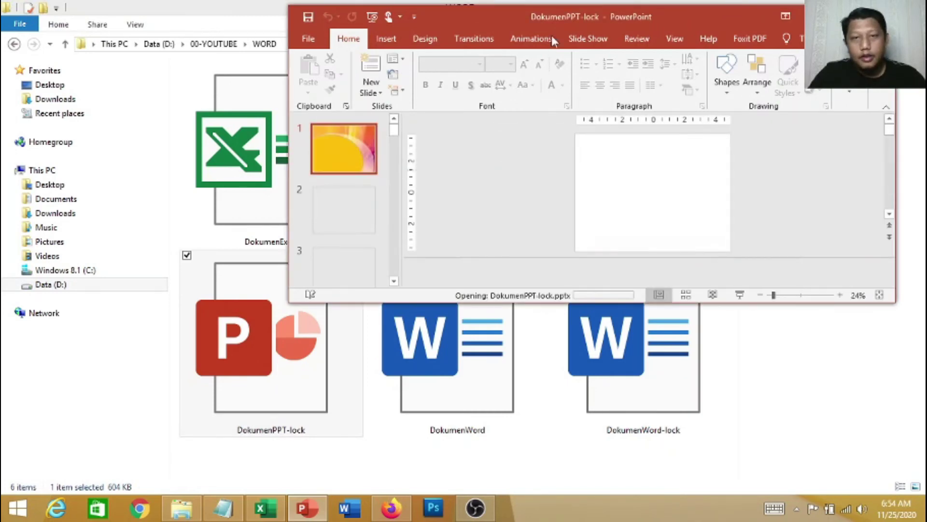
{"action": "double_click", "coordinate": [552, 13]}
{"action": "left_click", "coordinate": [108, 244]}
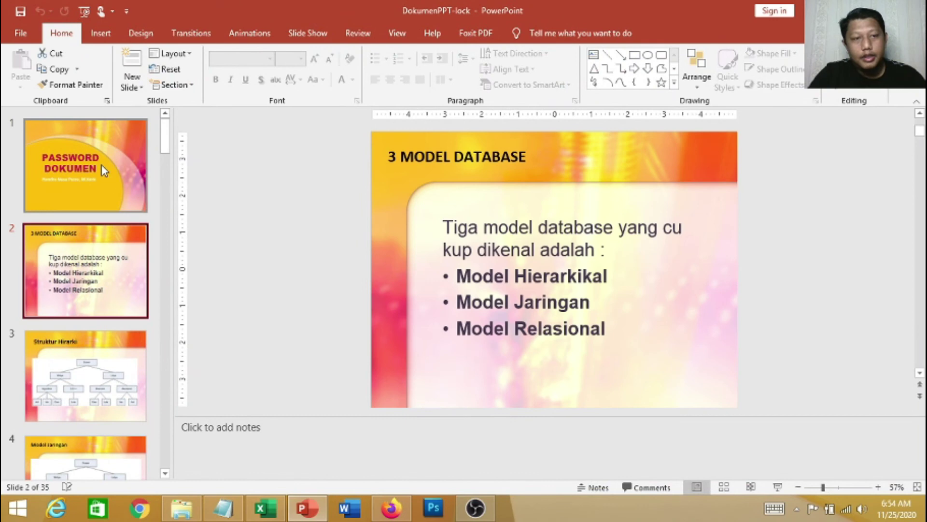
Select the PASSWORD DOKUMEN title box on slide 1 and apply Black font colour
{"action": "left_click", "coordinate": [103, 170]}
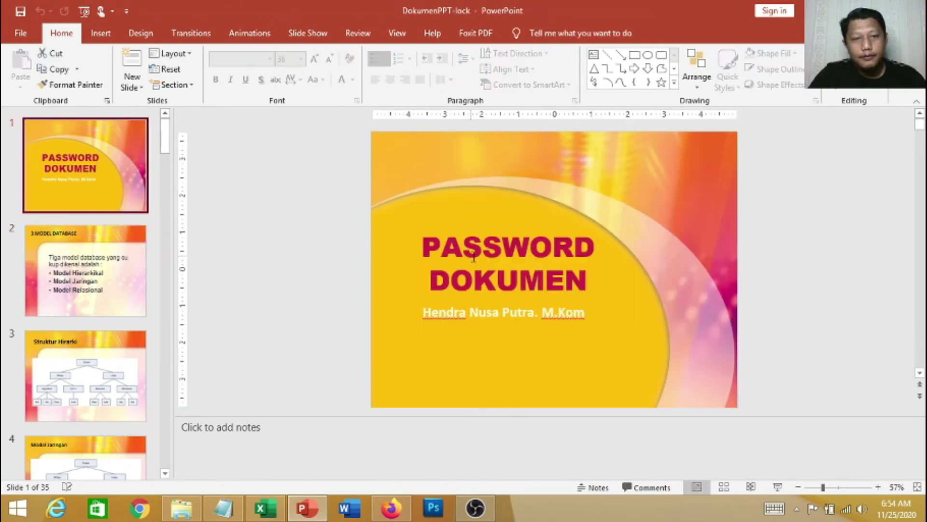
{"action": "left_click", "coordinate": [487, 237]}
{"action": "left_click", "coordinate": [462, 242]}
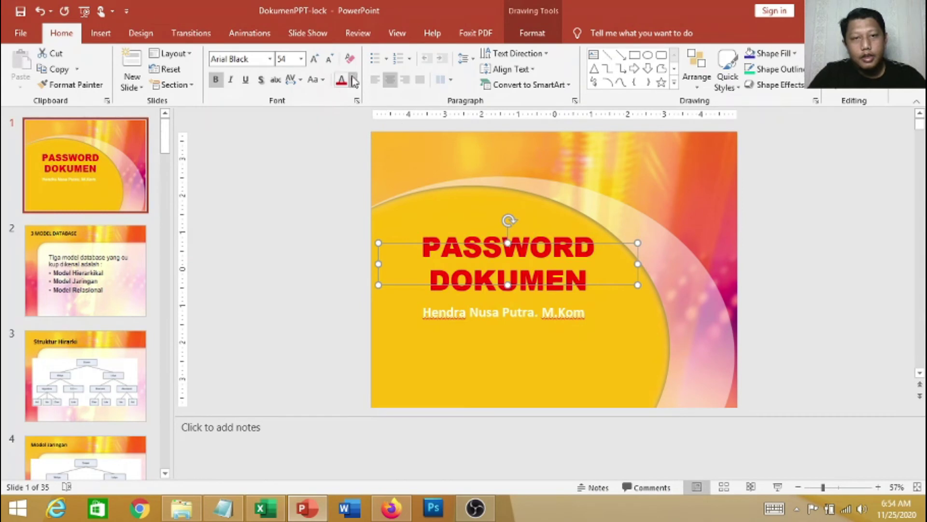
{"action": "left_click", "coordinate": [353, 80]}
{"action": "left_click", "coordinate": [376, 156]}
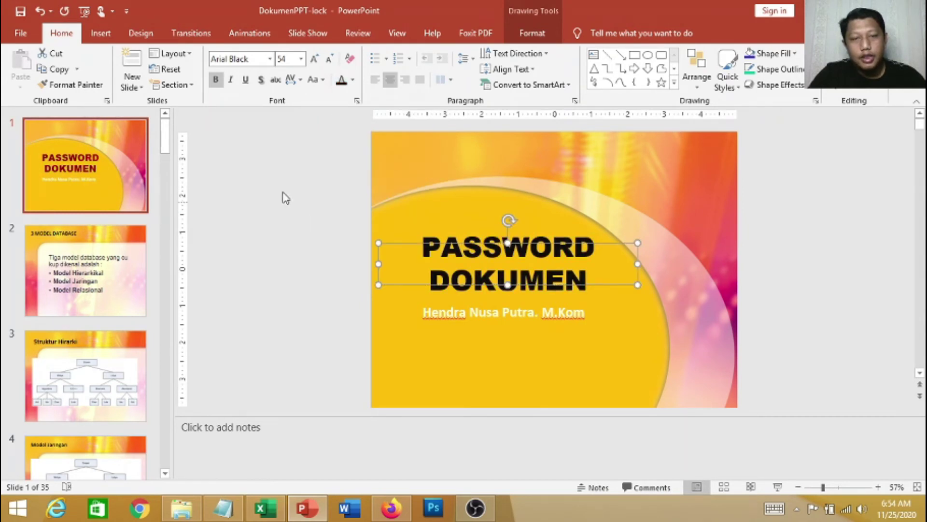